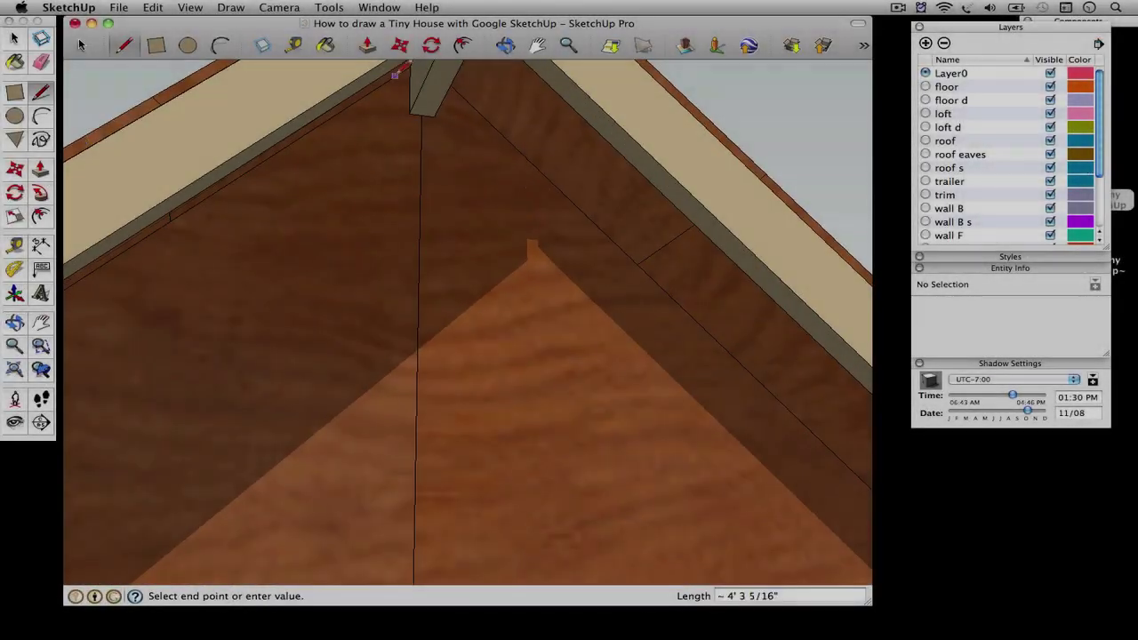
Draw the front wall's siding outline with lines, going around the ridge beam notch and down to the wall's lower corner
left_click(410, 67)
left_click(410, 114)
left_click(435, 117)
middle_click_drag(427, 258, 329, 271)
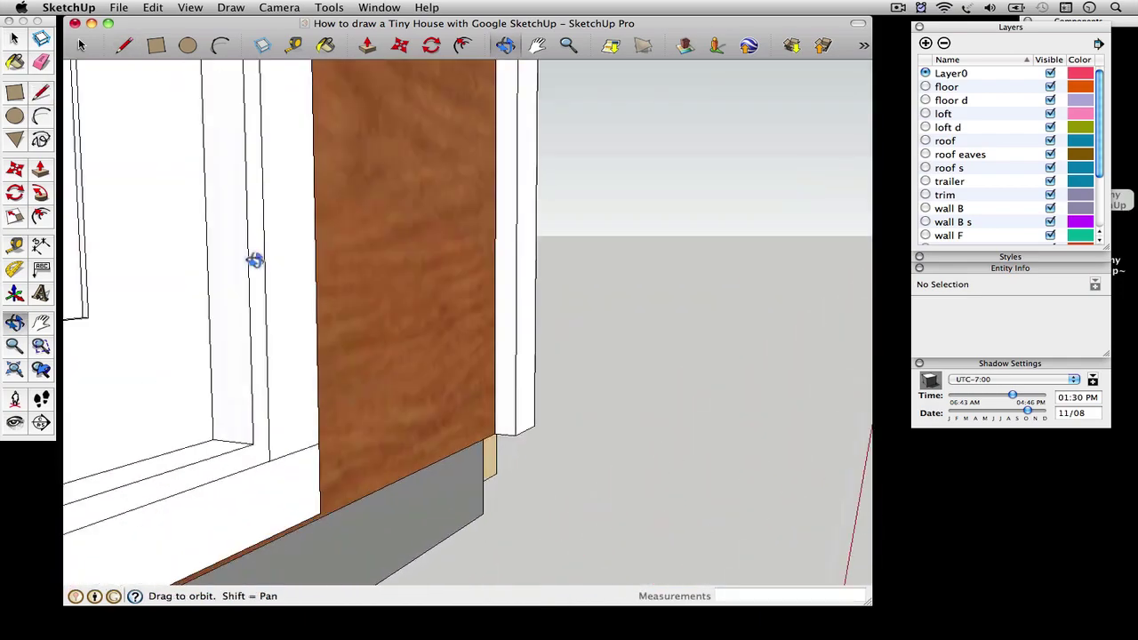
key("l")
left_click(412, 414)
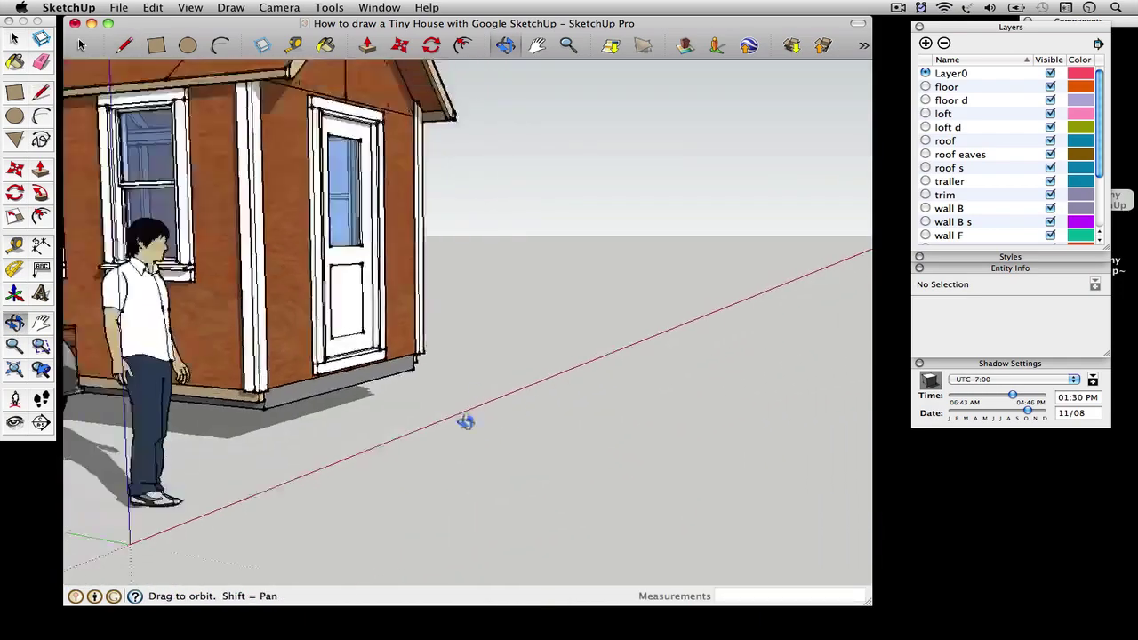
middle_click_drag(464, 419, 323, 379)
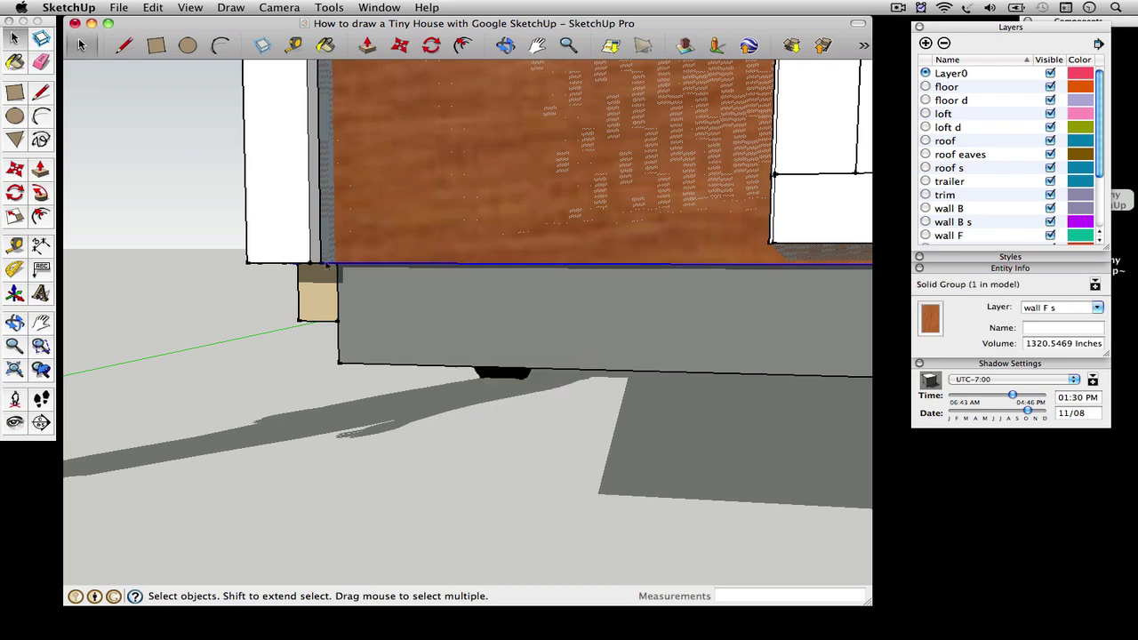
Hide the front wall sheathing by turning off the wall F s layer
right_click(345, 249)
left_click(373, 326)
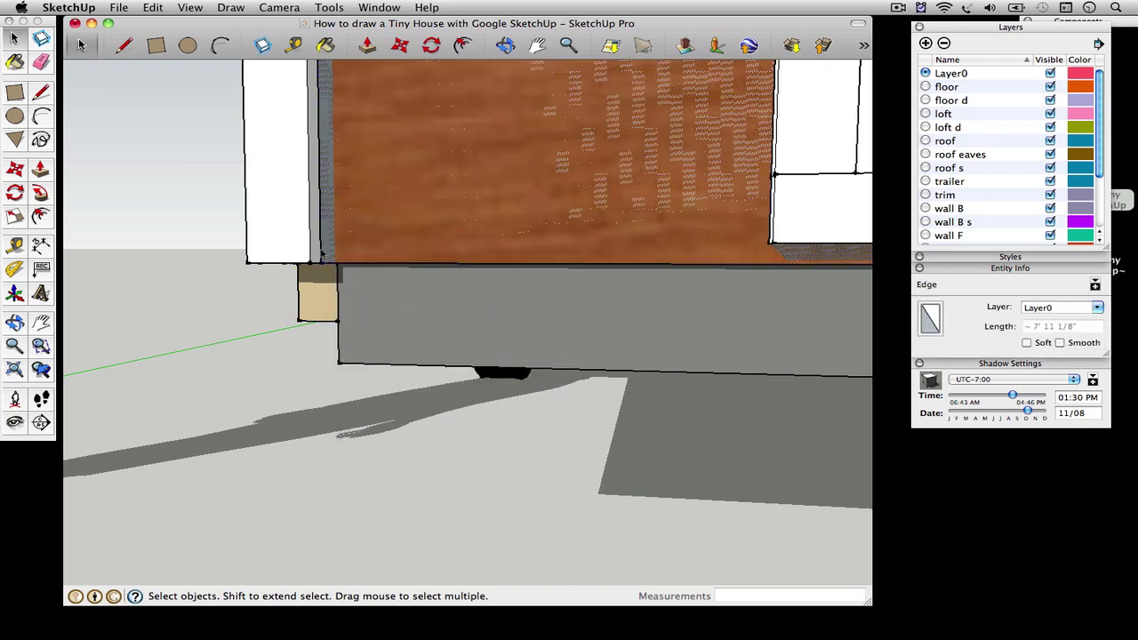
left_click_drag(1100, 155, 1102, 209)
left_click(1051, 170)
Group the front siding face, open the group for editing and give it thickness with Push/Pull
right_click(441, 245)
left_click(448, 233)
right_click(434, 237)
left_click(493, 316)
key("p")
key("Return")
key("space")
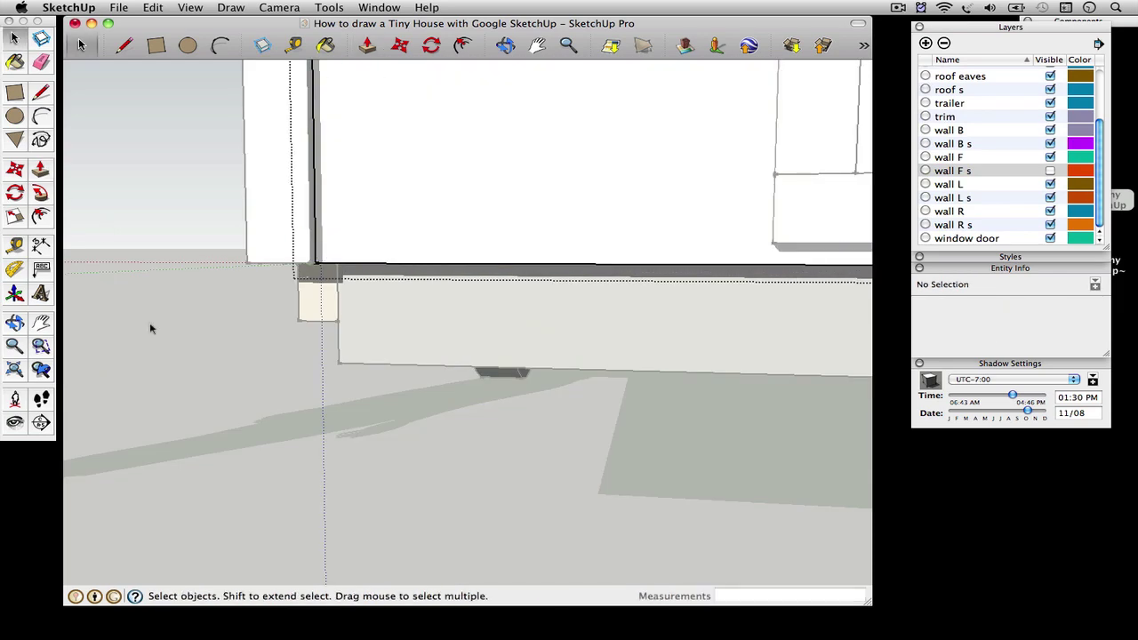
Close the siding group and move the front siding panel 1/4 inch
left_click(192, 314)
key("o")
left_click_drag(498, 315, 377, 321)
scroll(329, 312, "up", 8)
scroll(329, 312, "down", 4)
key("m")
left_click(209, 270)
type("1/4")
key("Return")
Make the wall F s layer visible again and check how the siding meets the corner trim and sheathing
key("space")
left_click(94, 175)
scroll(267, 318, "down", 2)
middle_click_drag(269, 319, 225, 354)
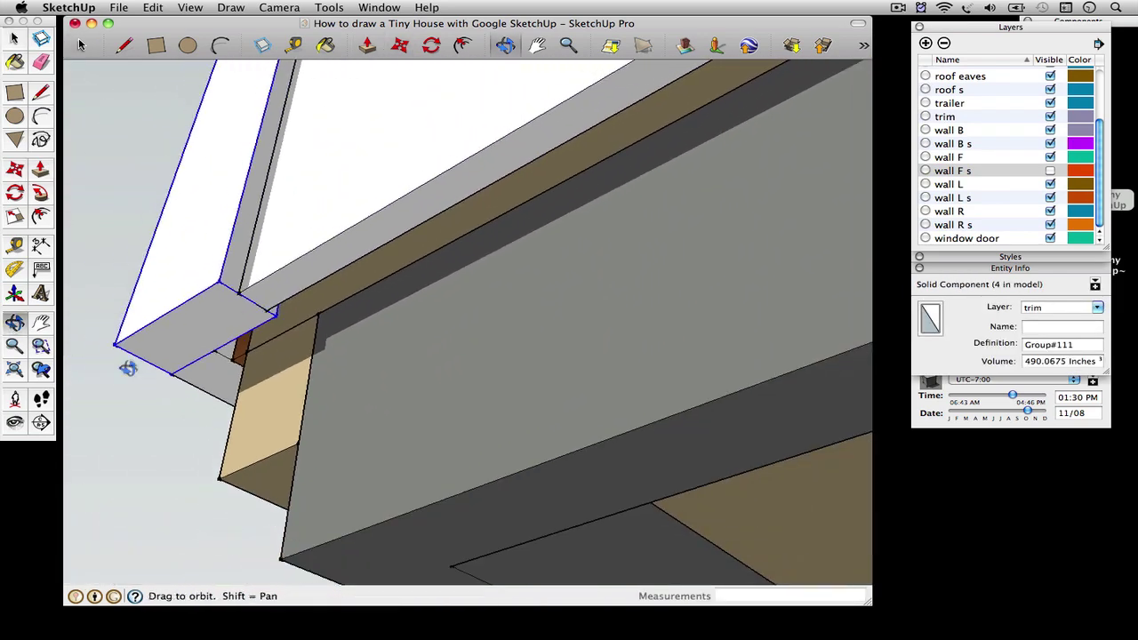
left_click(1050, 170)
left_click_drag(457, 288, 304, 311)
key("space")
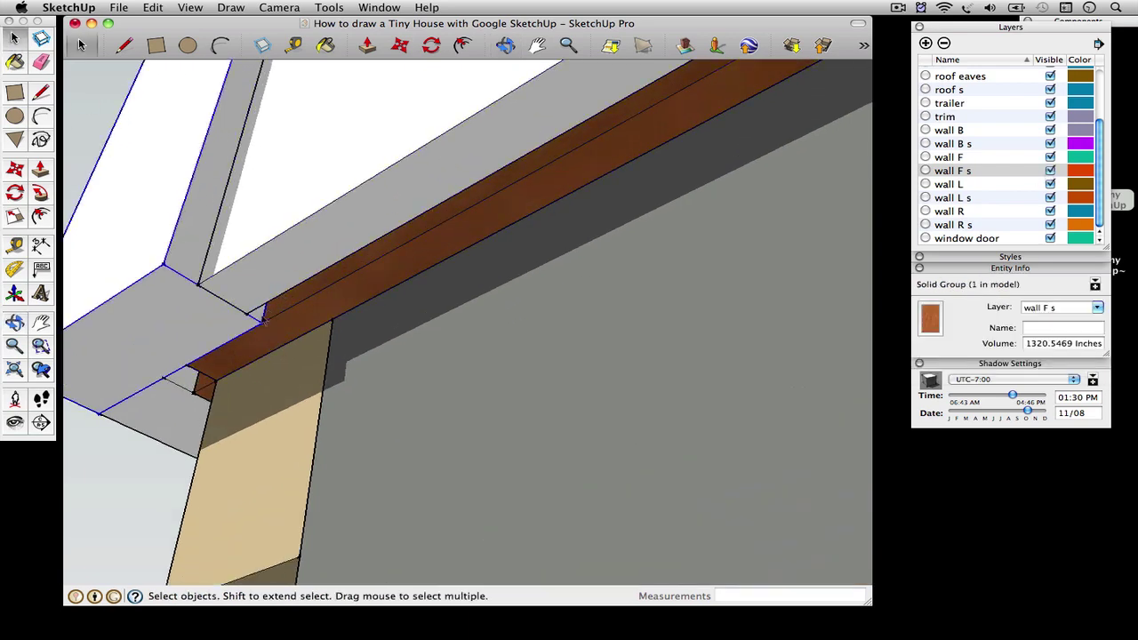
left_click(271, 320)
scroll(271, 320, "up", 4)
Switch to the standard Front view and open the front siding group for editing near the door
left_click(277, 7)
left_click(457, 85)
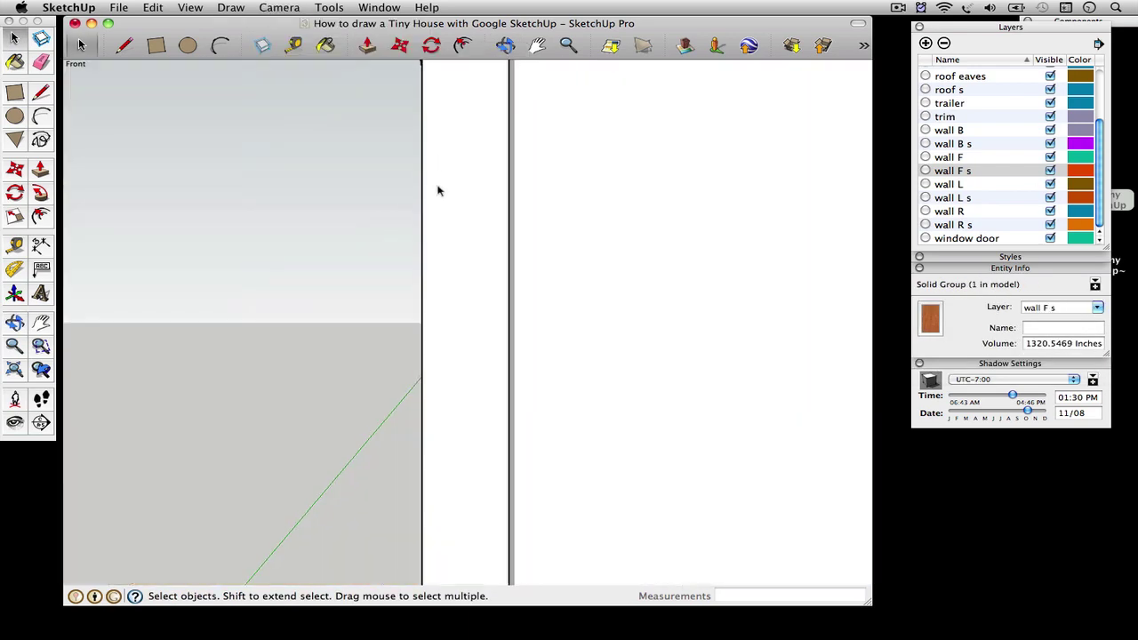
scroll(434, 187, "down", 5)
left_click(820, 320)
middle_click_drag(820, 319, 534, 382)
scroll(503, 407, "up", 5)
right_click(436, 333)
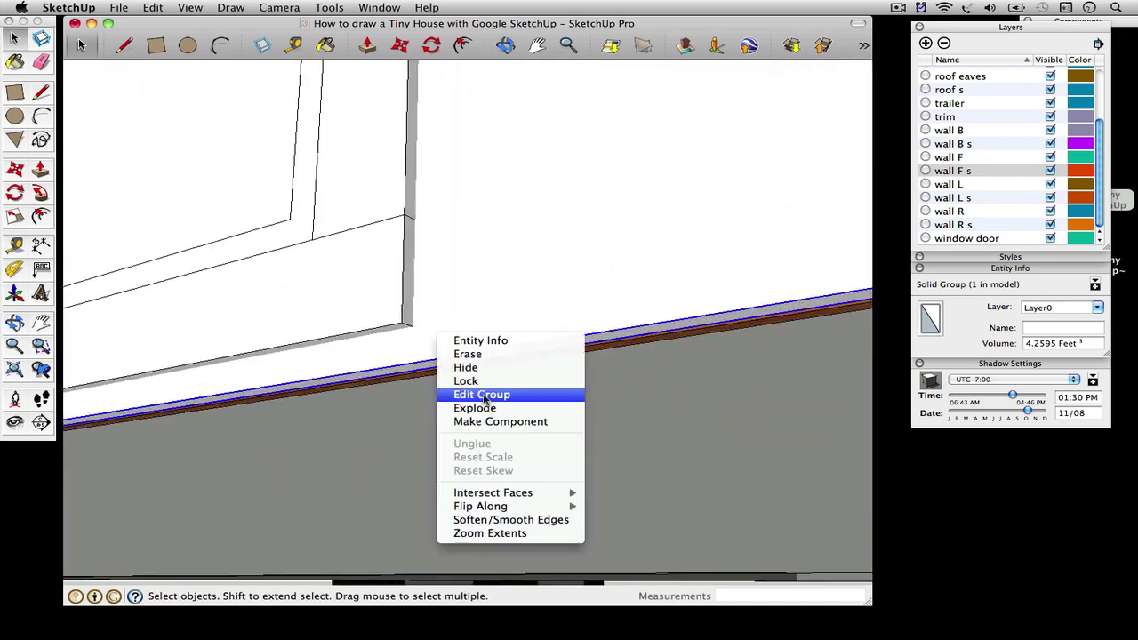
left_click(481, 395)
Draw a vertical line about 7' 1 1/2" long on the siding, from the door trim's lower corner up to its top
key("l")
left_click(415, 325)
scroll(416, 325, "down", 2)
middle_click_drag(418, 327, 683, 487)
left_click(49, 327)
left_click_drag(400, 142, 387, 578)
left_click_drag(364, 68, 421, 560)
left_click_drag(425, 79, 424, 155)
middle_click_drag(424, 156, 446, 426, "shift")
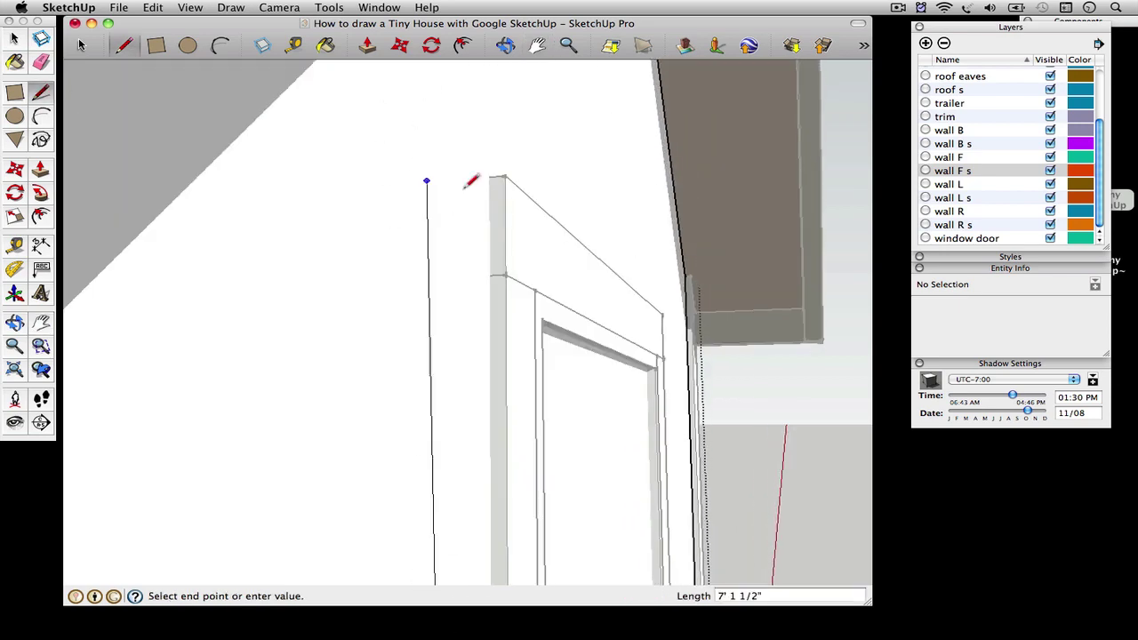
Complete the door cutout outline across the top of the trim and down its other side
middle_click_drag(610, 289, 400, 427)
left_click(248, 368)
scroll(251, 370, "down", 5)
middle_click_drag(255, 394, 257, 307)
scroll(256, 533, "up", 10)
left_click(414, 236)
Cut the door opening through the front siding by pushing the enclosed face .75 inch
key("space")
left_click(406, 441)
scroll(406, 442, "down", 4)
double_click(240, 204)
key("p")
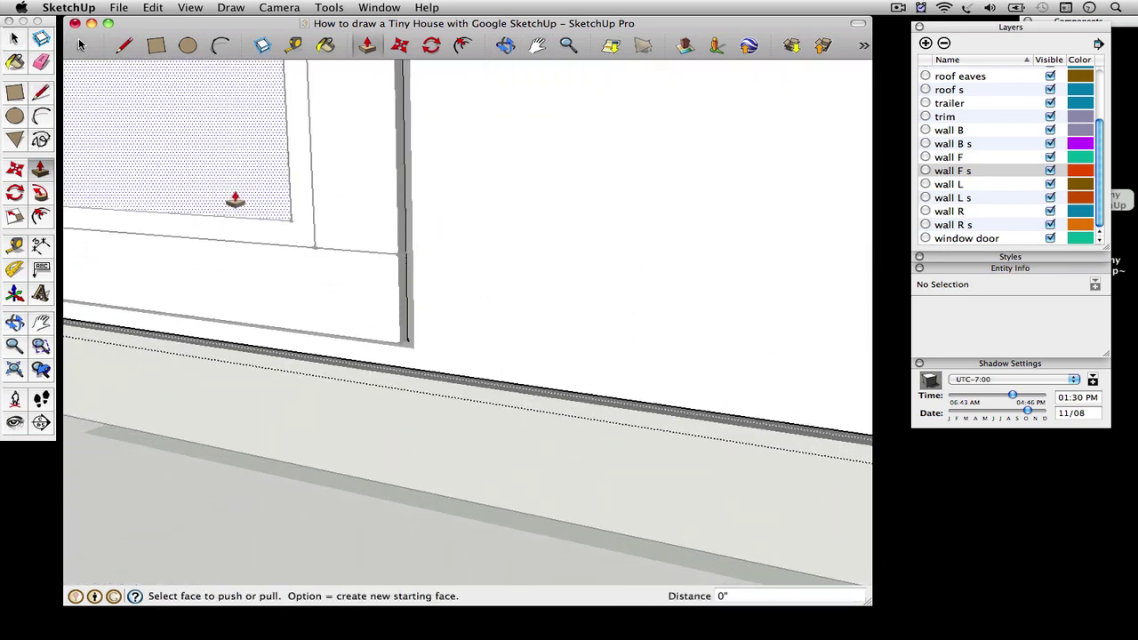
left_click(237, 201)
type(".75")
key("Return")
key("space")
scroll(315, 520, "down", 10)
Paint the front siding with the light horizontal siding material from the Brick and Cladding collection
key("b")
left_click(1052, 446)
left_click(1036, 410)
scroll(1072, 538, "down", 5)
left_click(985, 542)
left_click(410, 325)
Copy the painted front siding panel for use on the rear wall
key("space")
left_click(228, 277)
key("super+c")
left_click(397, 322)
key("super+c")
Move the copied siding panel .25 inch at the rear wall's lower corner
middle_click_drag(398, 322, 366, 175)
key("m")
scroll(774, 249, "up", 10)
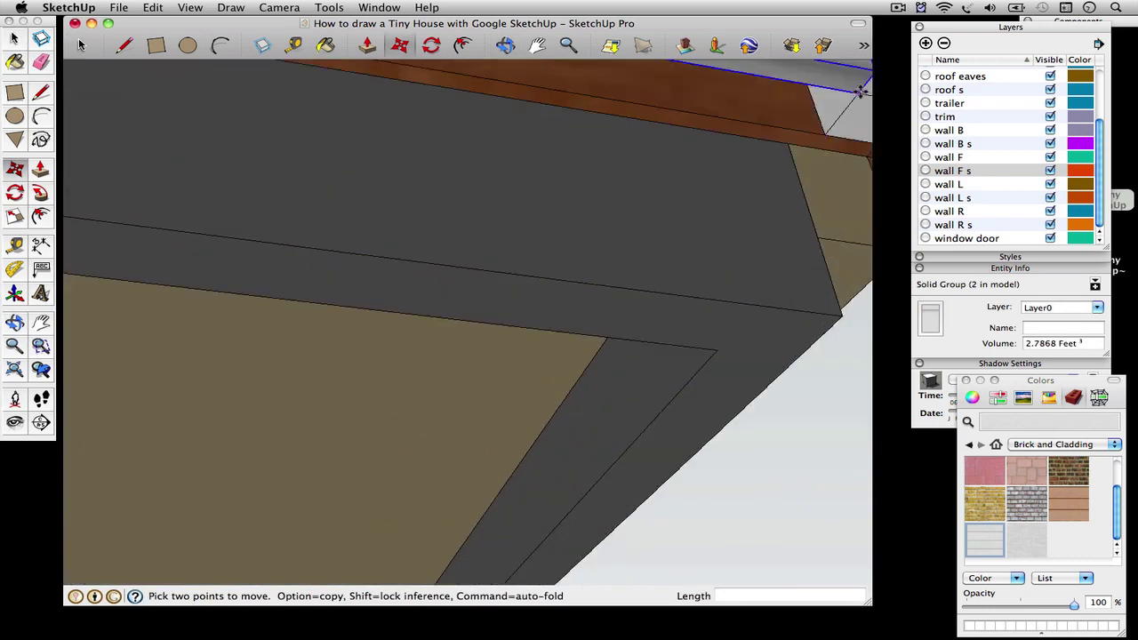
left_click(838, 114)
type(".25")
key("Return")
key("space")
Shift the rear siding panel into place beside the corner trim and deselect it
scroll(495, 284, "down", 5)
scroll(642, 243, "up", 6)
left_click(681, 230)
left_click(681, 248)
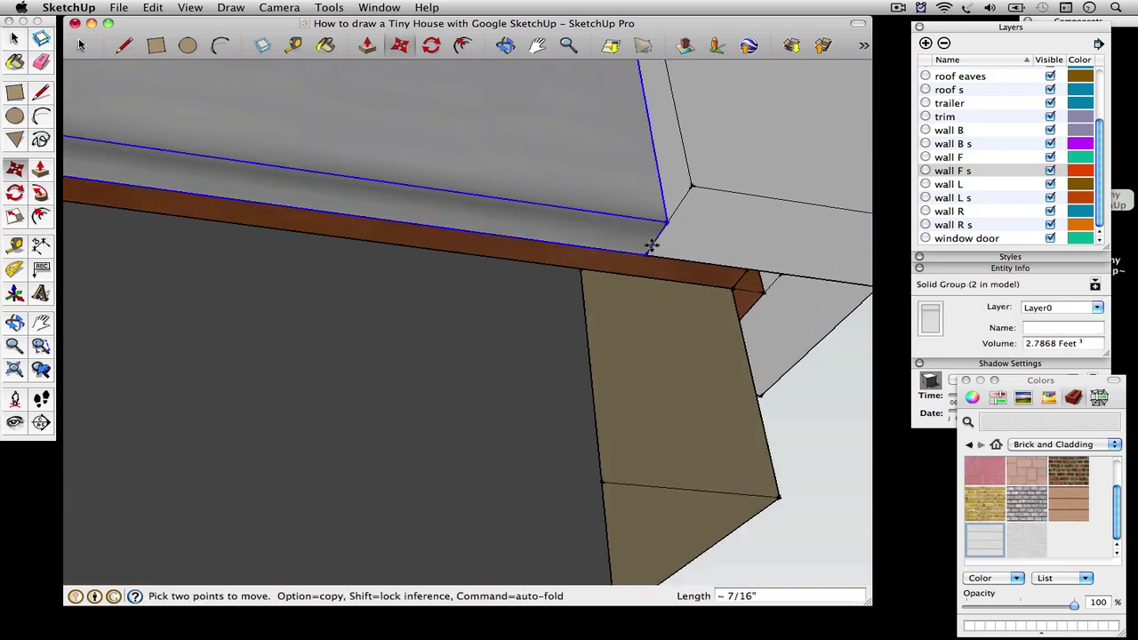
left_click(824, 379)
scroll(698, 449, "down", 10)
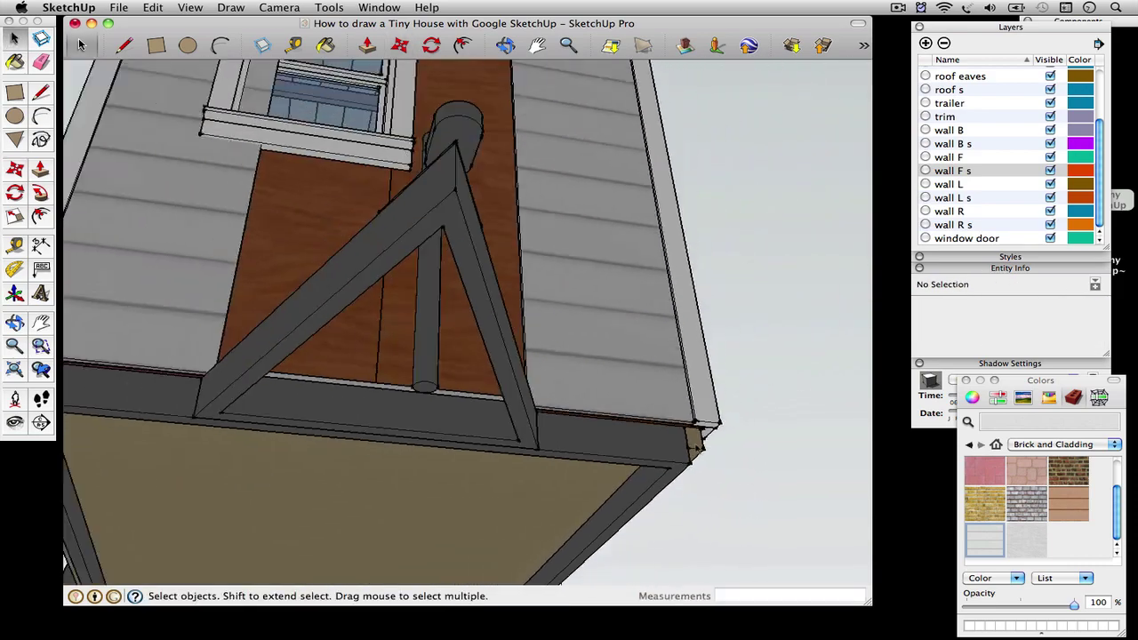
Open the rear siding group for editing and narrow its door opening by pulling one side face 1' 4 3/4"
middle_click_drag(464, 400, 523, 508)
scroll(523, 508, "up", 5)
left_click(711, 467)
right_click(675, 423)
left_click(737, 480)
key("p")
left_click_drag(695, 358, 633, 444)
Pull the bottom face of the rear siding's opening up to the window
middle_click_drag(625, 521, 613, 578)
scroll(614, 575, "up", 5)
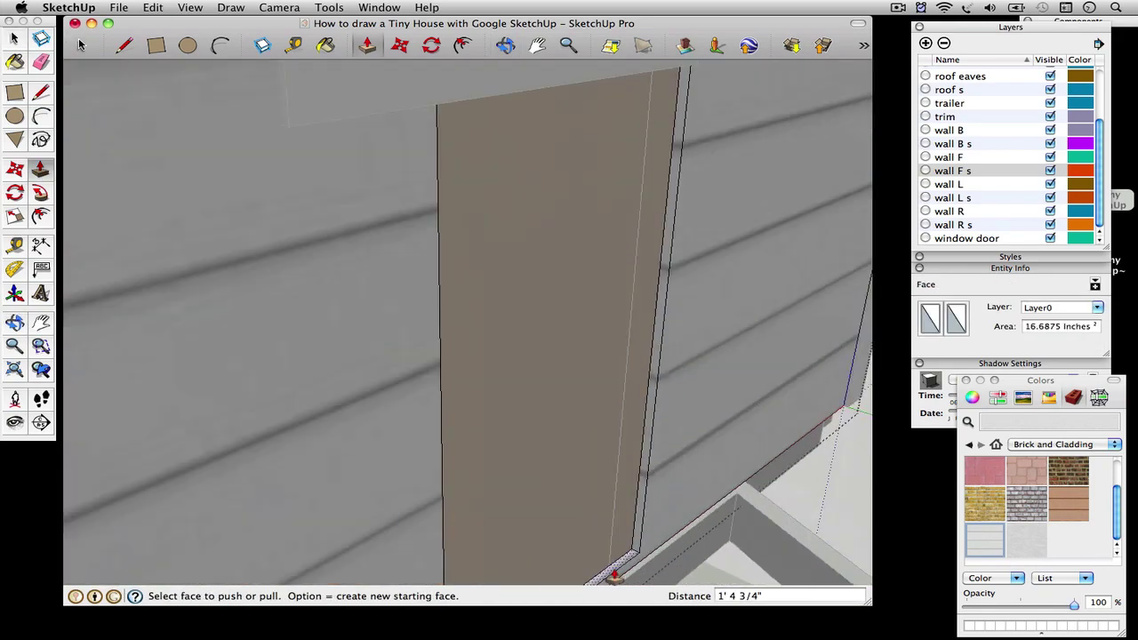
middle_click_drag(477, 104, 444, 378)
scroll(169, 213, "up", 5)
middle_click_drag(169, 213, 179, 280)
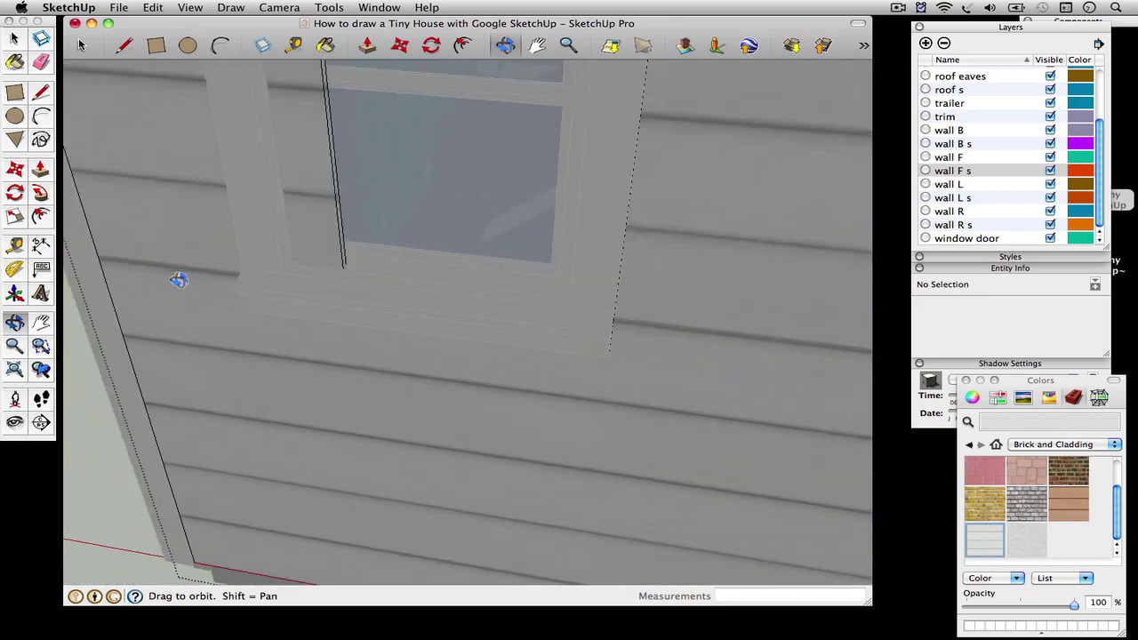
Switch to the standard Back view, close the rear siding group and go to the side wall's rear corner
left_click(80, 45)
left_click(280, 7)
mouse_move(333, 71)
left_click(462, 125)
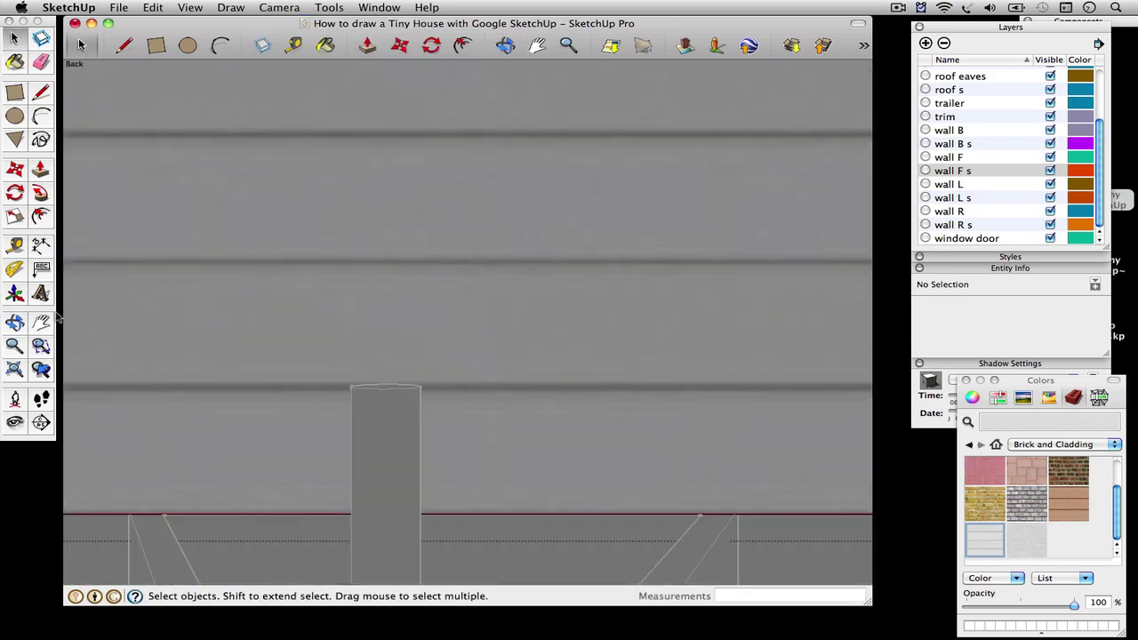
left_click(623, 285)
middle_click_drag(622, 285, 548, 308)
scroll(428, 347, "up", 5)
middle_click_drag(428, 347, 503, 535)
Draw a line about 7' 4 1/8" long up the side wall's rear corner trim to the eave
key("l")
scroll(145, 360, "up", 5)
left_click(145, 360)
scroll(153, 351, "down", 5)
middle_click_drag(153, 347, 178, 115)
scroll(182, 160, "up", 5)
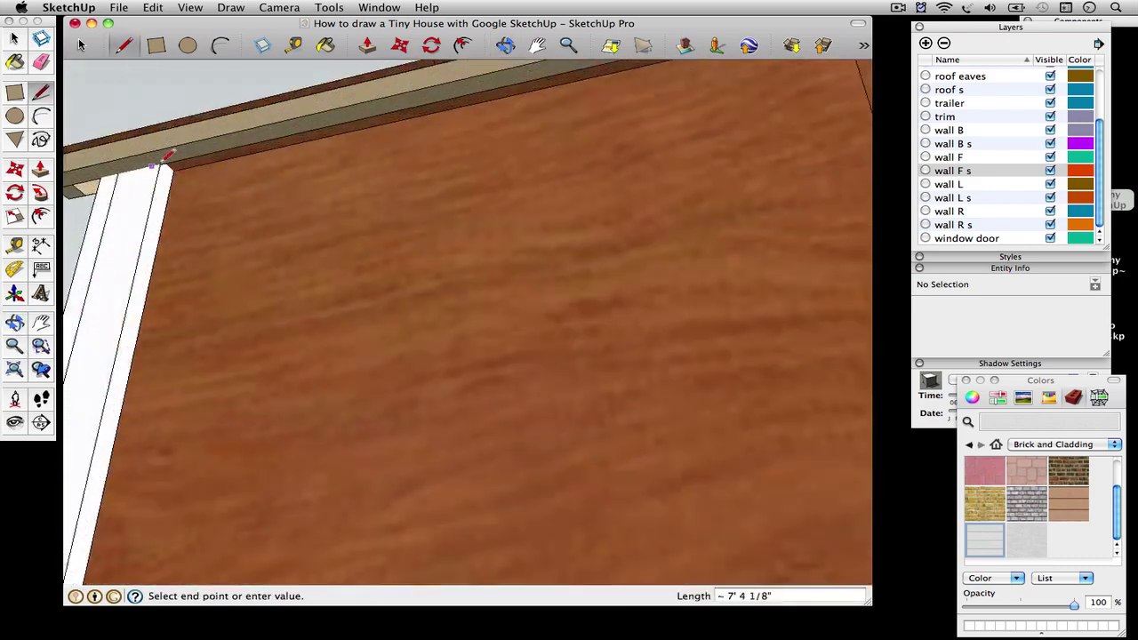
Continue the side wall's siding outline along the eave to the front corner and down to close the face
scroll(169, 249, "down", 5)
middle_click_drag(163, 246, 604, 285)
scroll(746, 382, "up", 6)
scroll(737, 368, "down", 5)
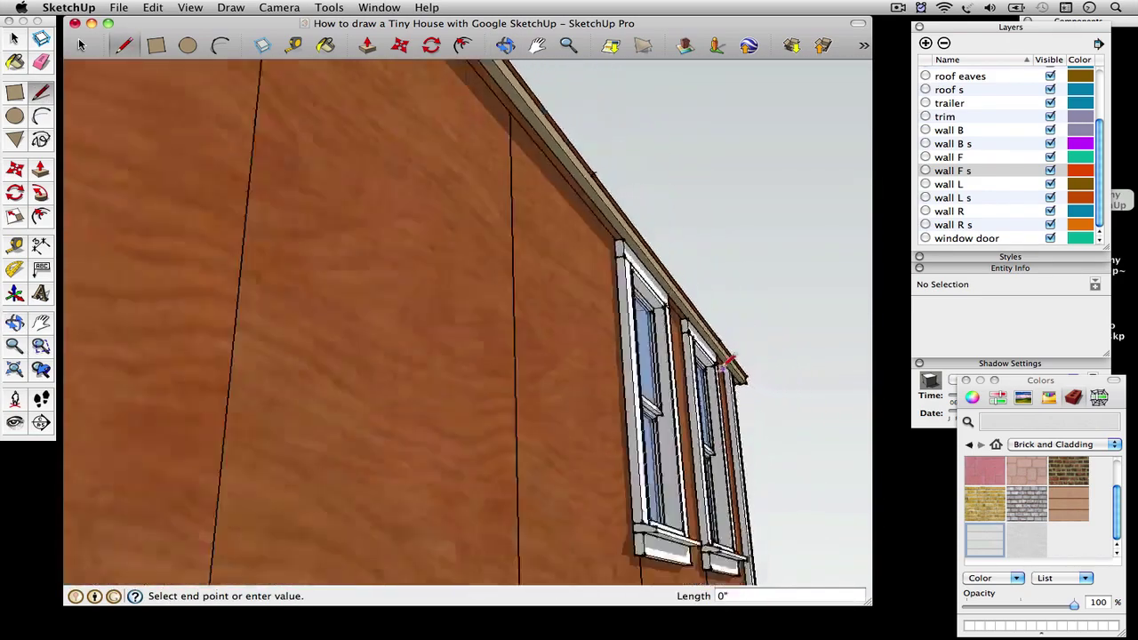
middle_click_drag(737, 369, 536, 338)
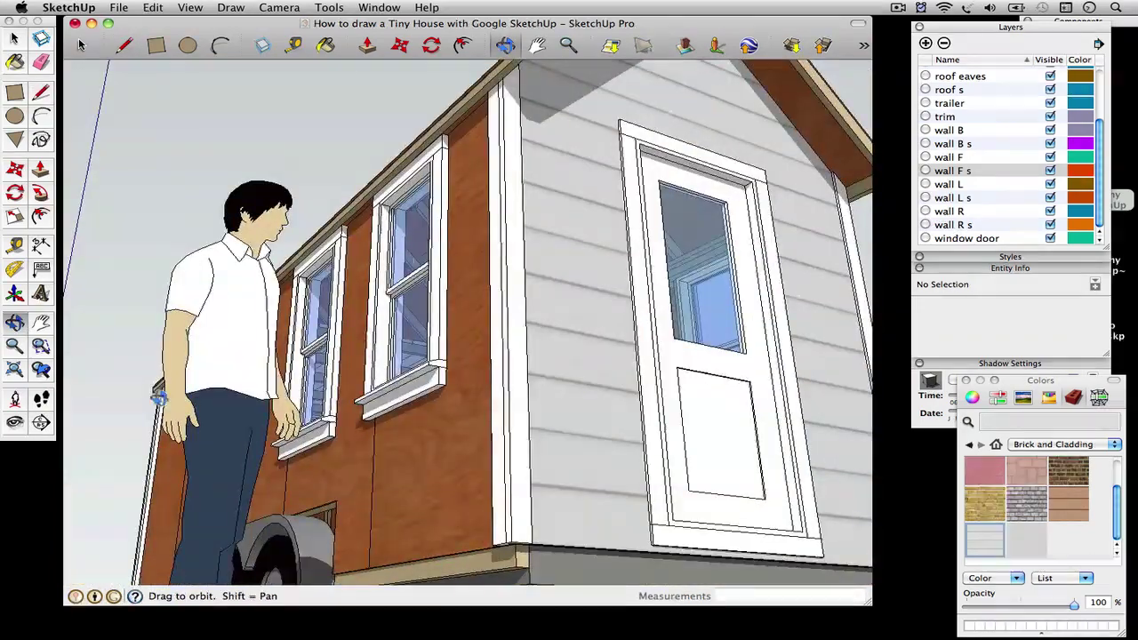
scroll(168, 387, "up", 5)
scroll(529, 335, "down", 10)
scroll(805, 487, "up", 5)
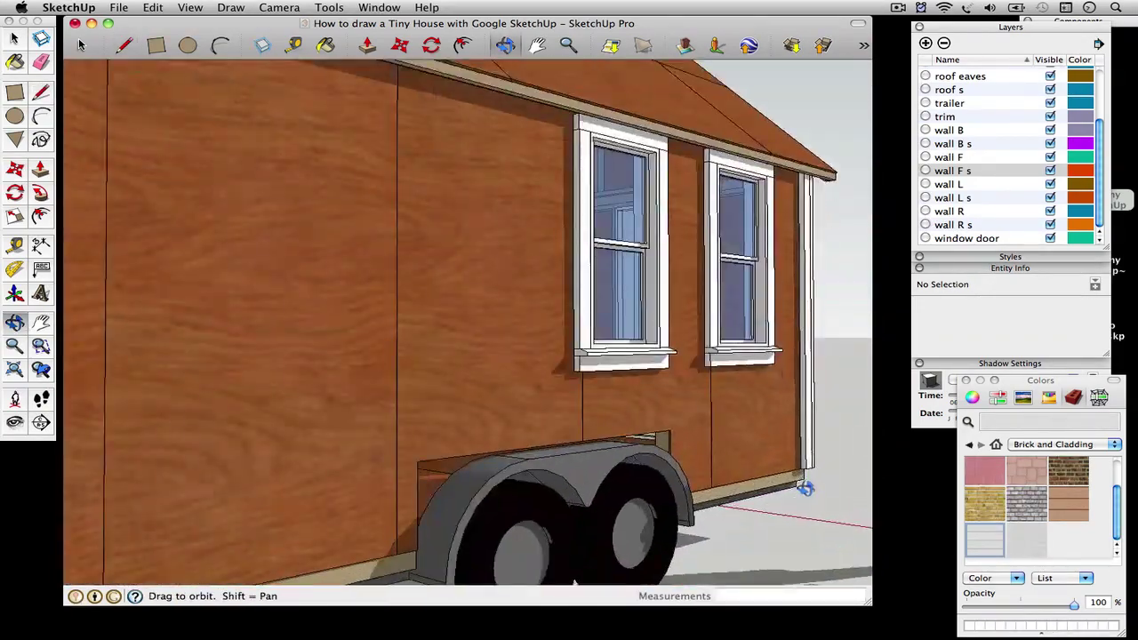
middle_click_drag(805, 487, 771, 222)
left_click(828, 457)
middle_click_drag(418, 340, 920, 438, "shift")
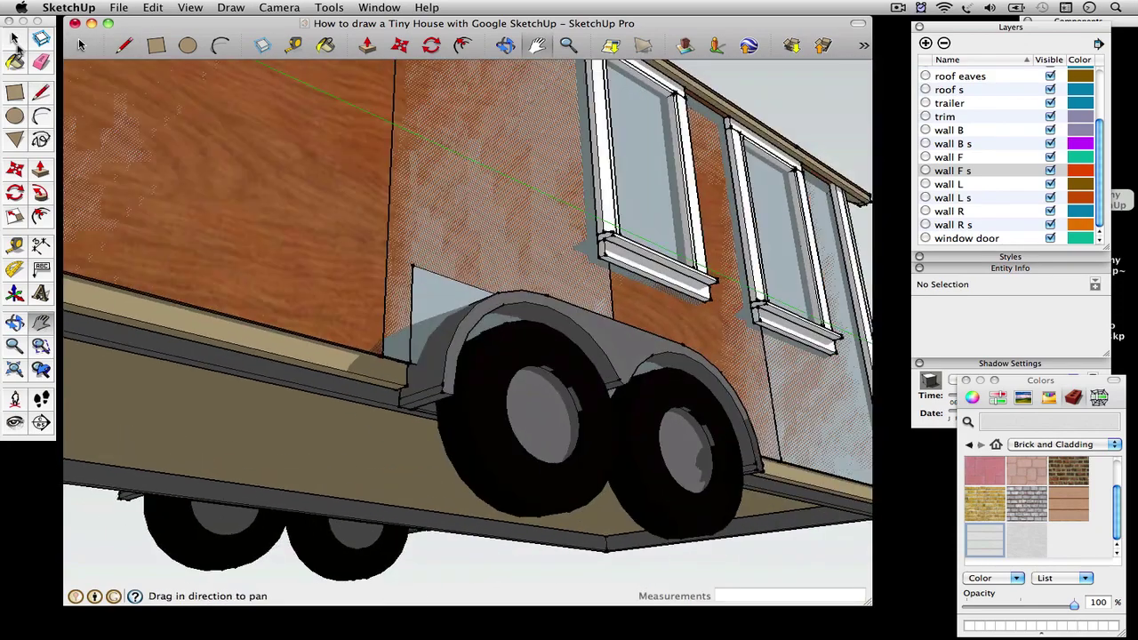
Group the side siding face, open the group for editing and extrude the face 3/4 inch
right_click(477, 289)
right_click(490, 302)
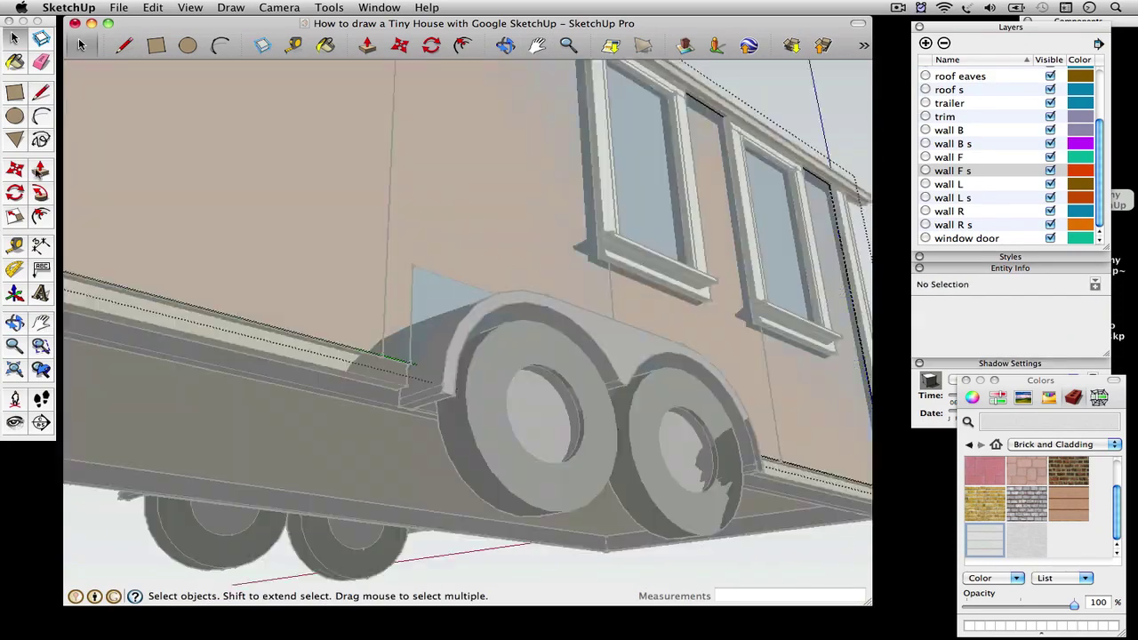
left_click(38, 173)
left_click(350, 284)
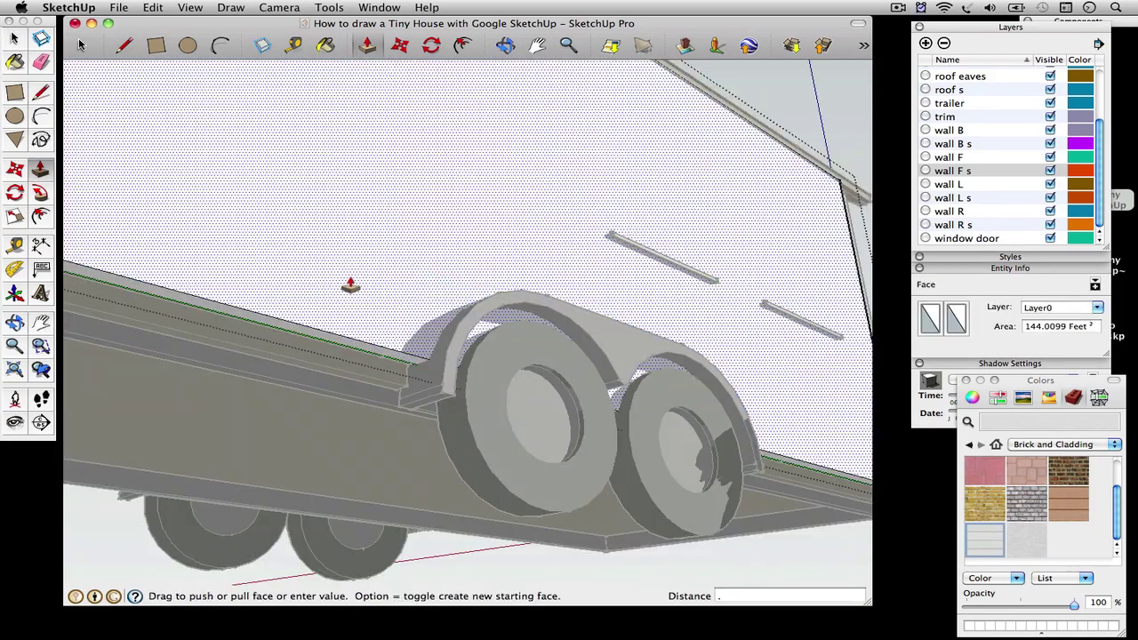
type("3/4")
key("Return")
Draw a circle with a 1' 8" radius on the side siding, following the fender around the first tire
middle_click_drag(350, 286, 193, 378)
scroll(267, 516, "down", 5)
scroll(267, 515, "up", 8)
left_click(16, 115)
middle_click_drag(267, 444, 362, 498)
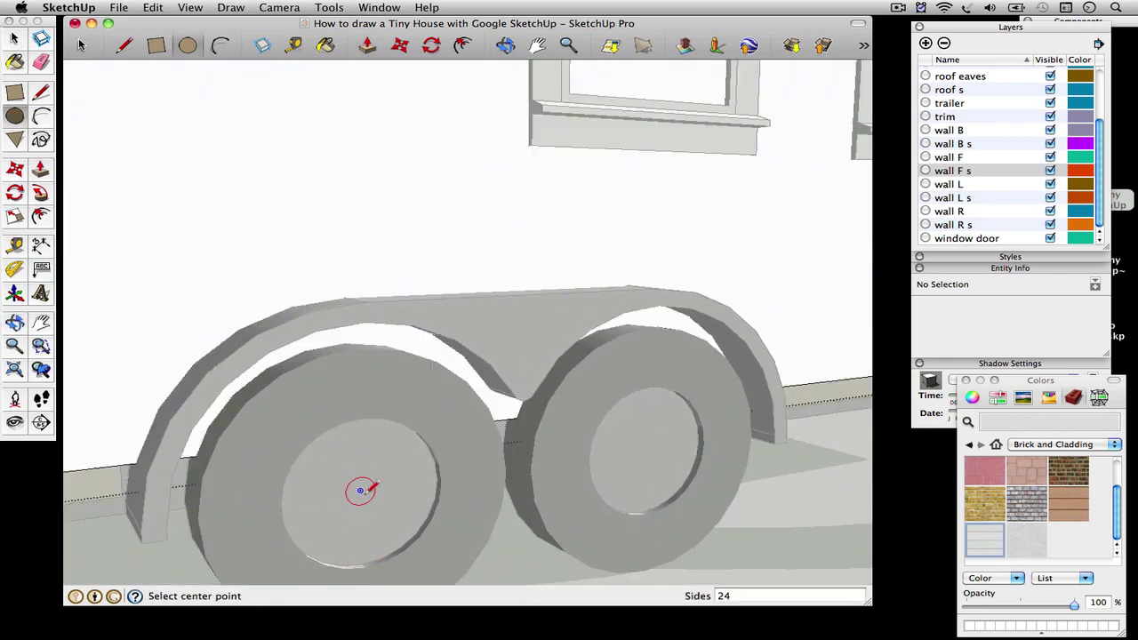
left_click(356, 299)
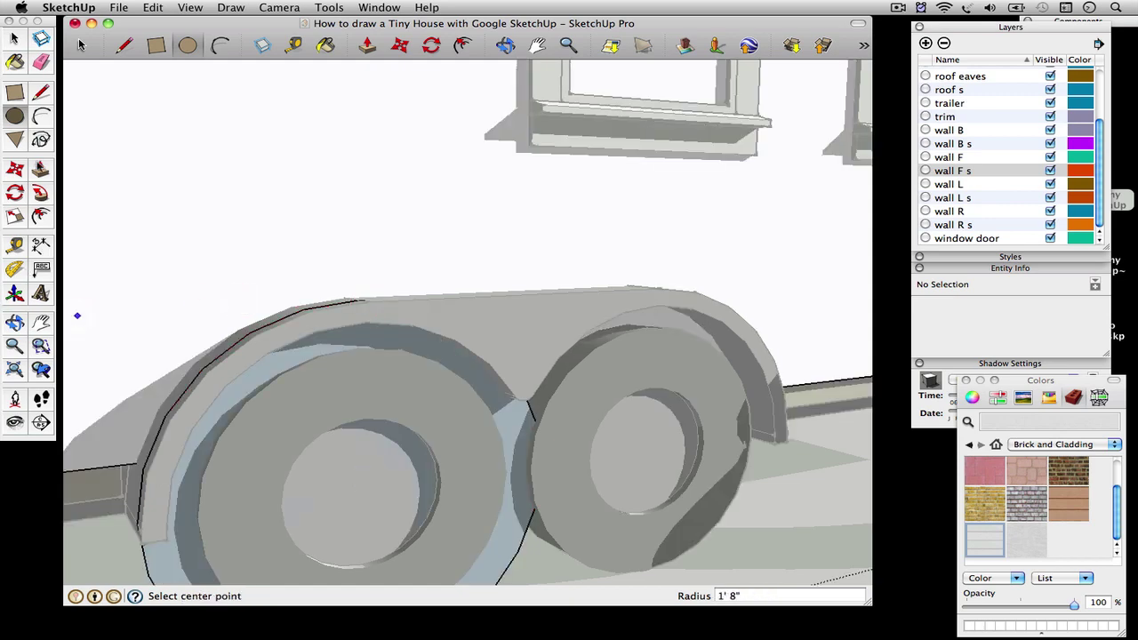
Push the circular face around the first tire 3 1/2" with Push/Pull
left_click(40, 170)
left_click(204, 427)
left_click(105, 462)
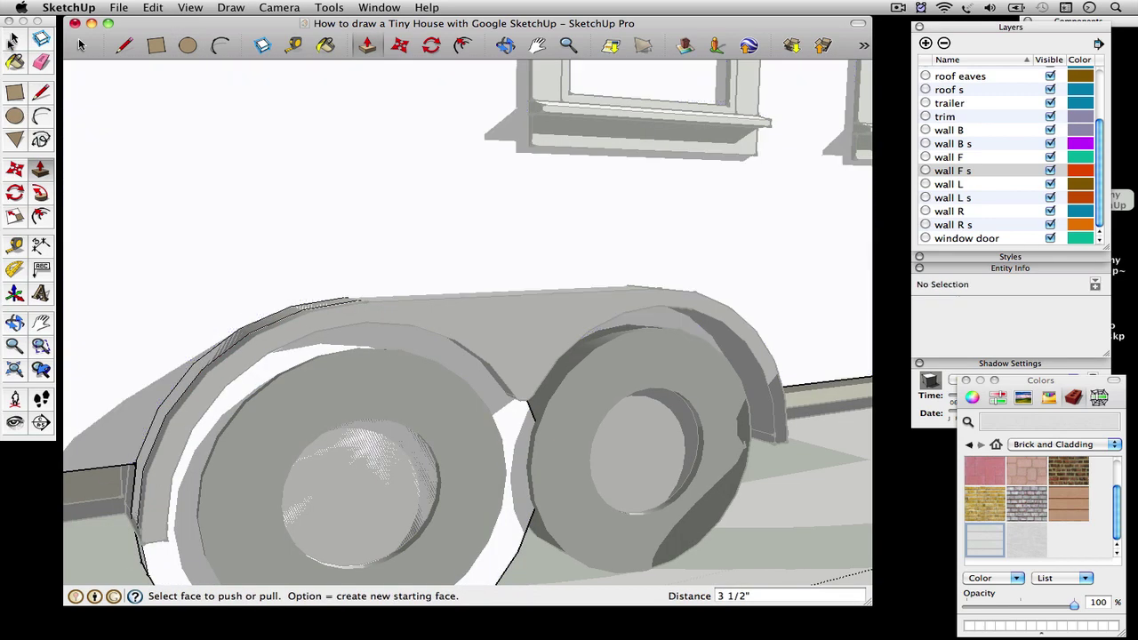
Draw a 1' 8" radius circle around the other tire and push its face through the siding
left_click_drag(535, 430, 397, 468)
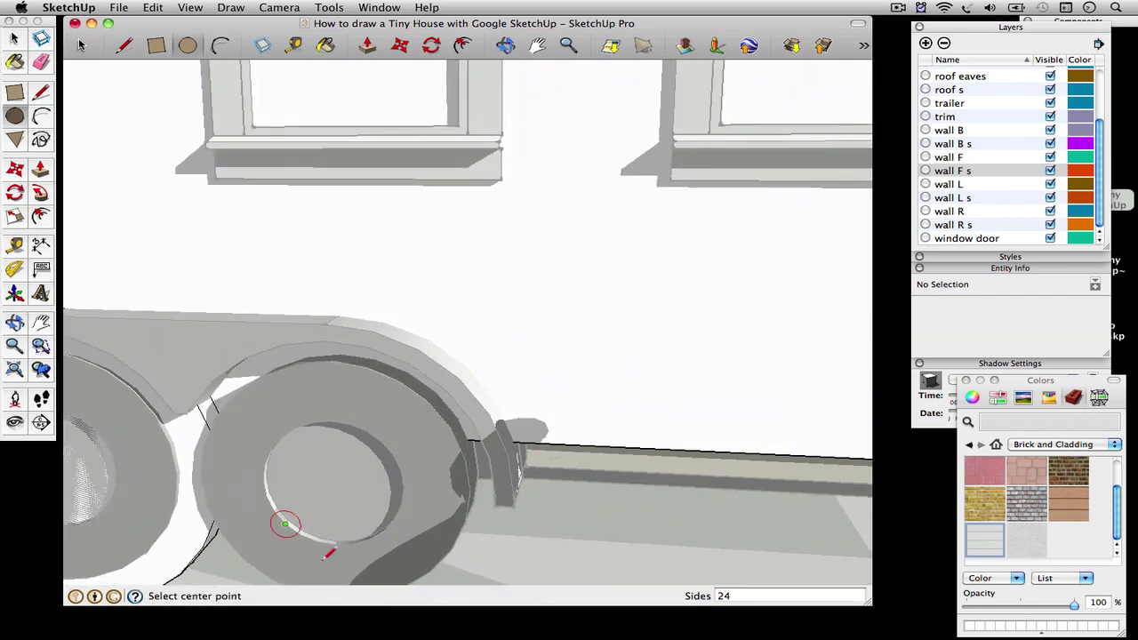
left_click(336, 317)
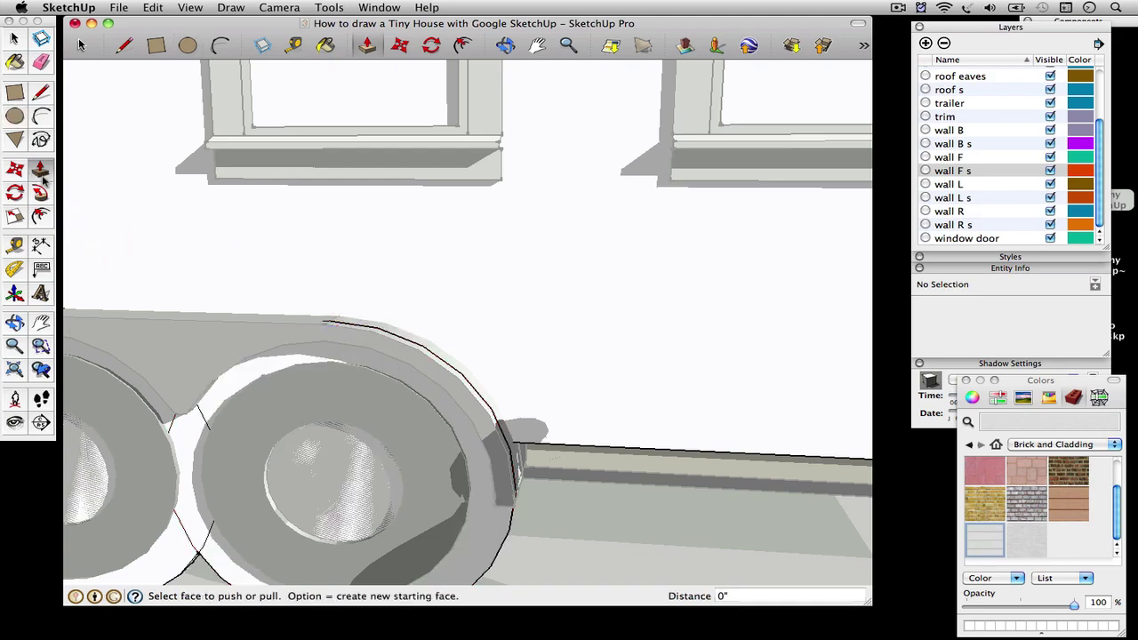
left_click(507, 482)
left_click(535, 430)
Delete the circular faces and the leftover face between the two tires to open the fender cutout
left_click(41, 323)
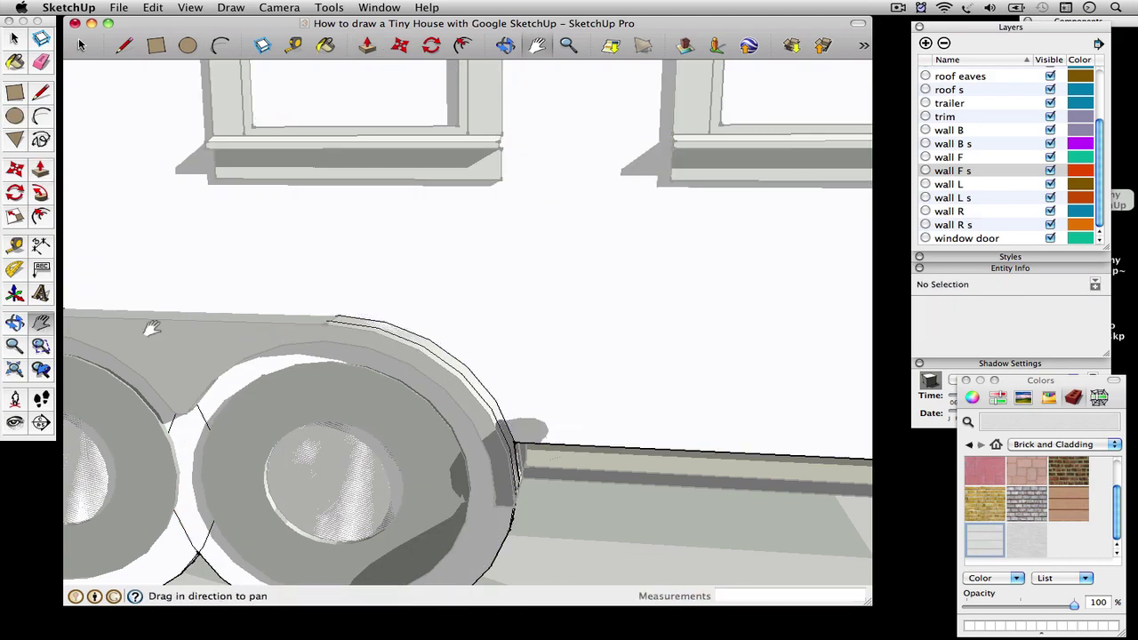
left_click_drag(153, 327, 343, 355)
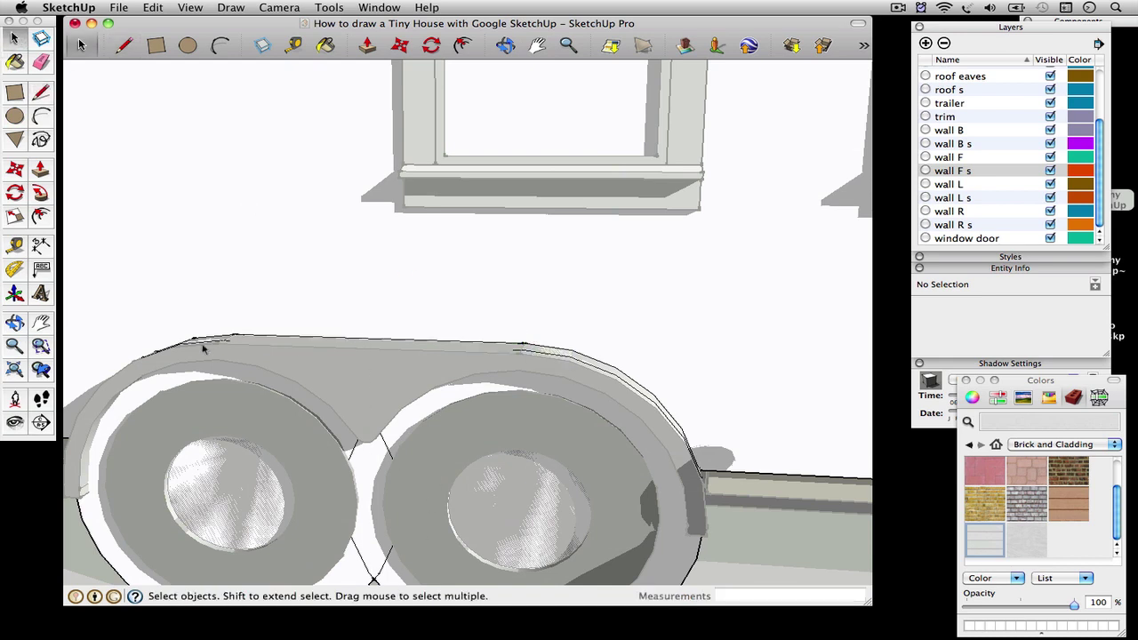
key("Delete")
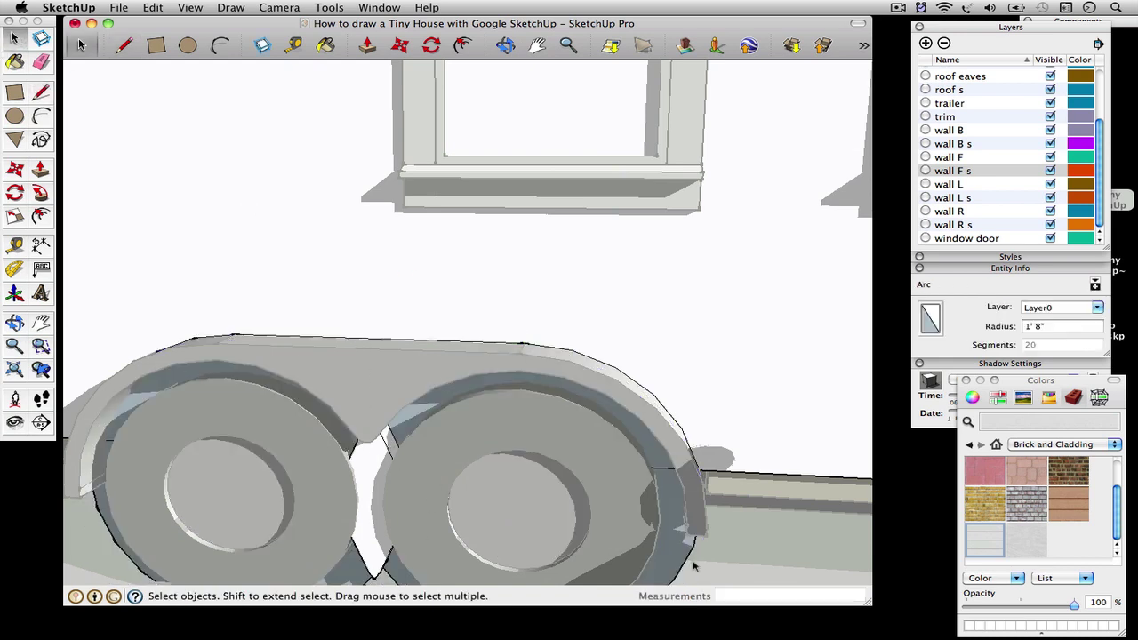
key("Delete")
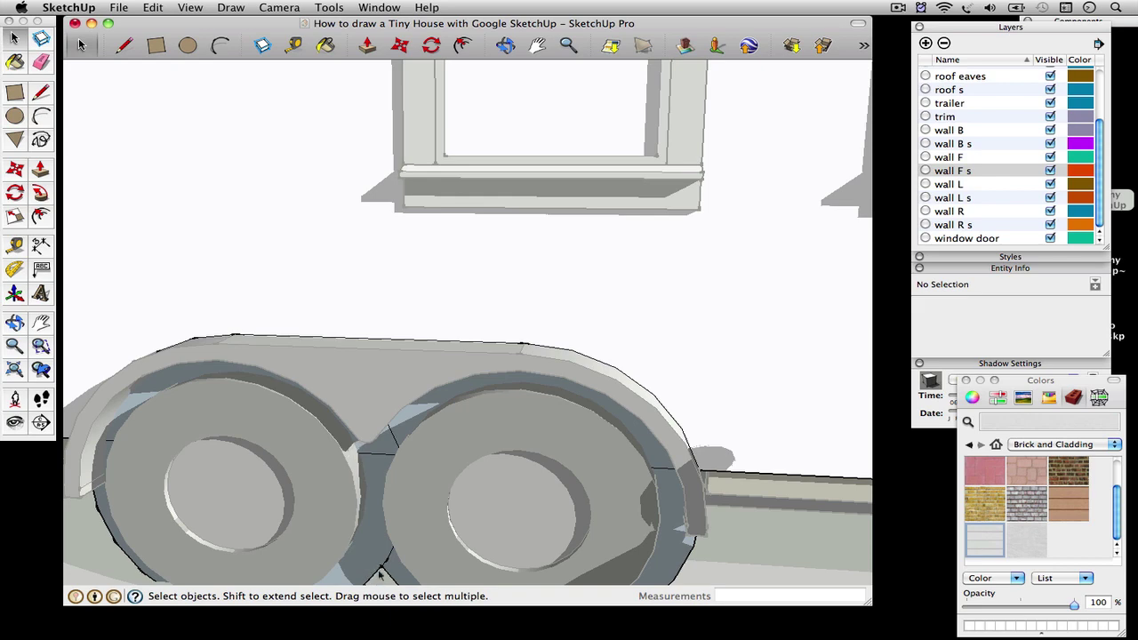
Select and delete the leftover circle geometry hanging below the side siding around both tires
scroll(388, 559, "down", 5)
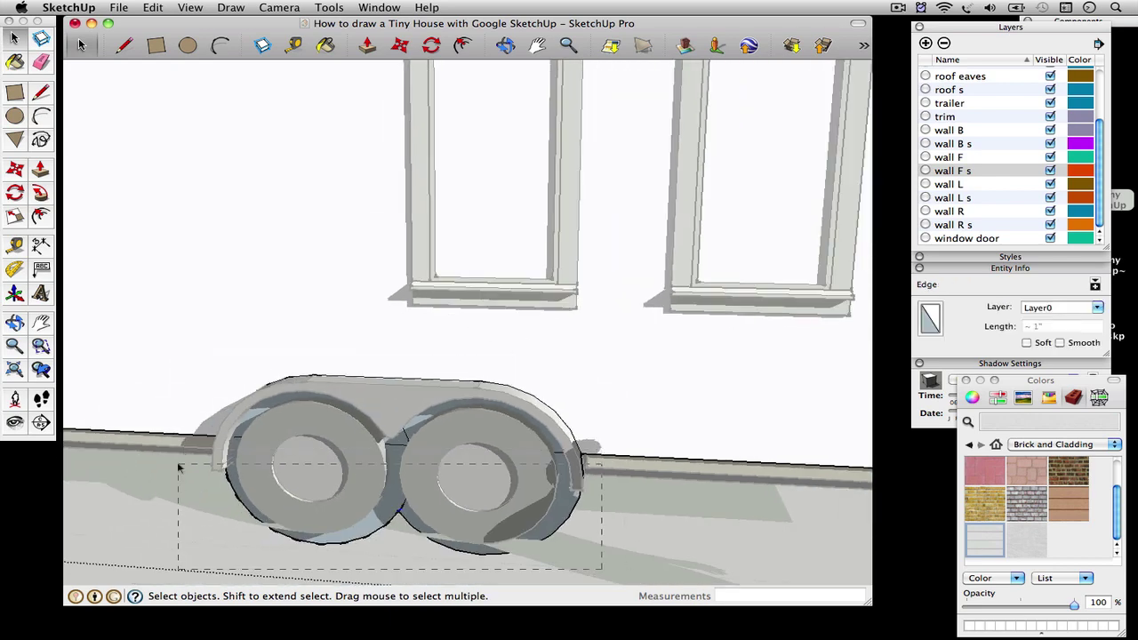
left_click_drag(180, 467, 178, 467)
key("Delete")
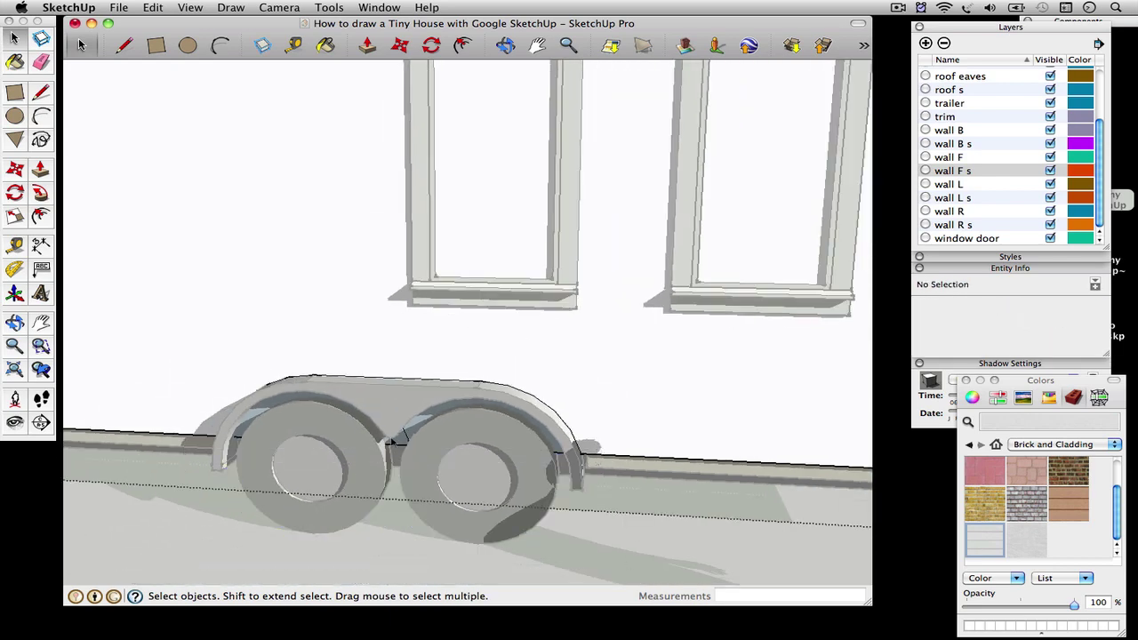
Hide the trailer layer and delete the arc edges between the two tires, merging the fender cutout into one face
scroll(399, 437, "up", 5)
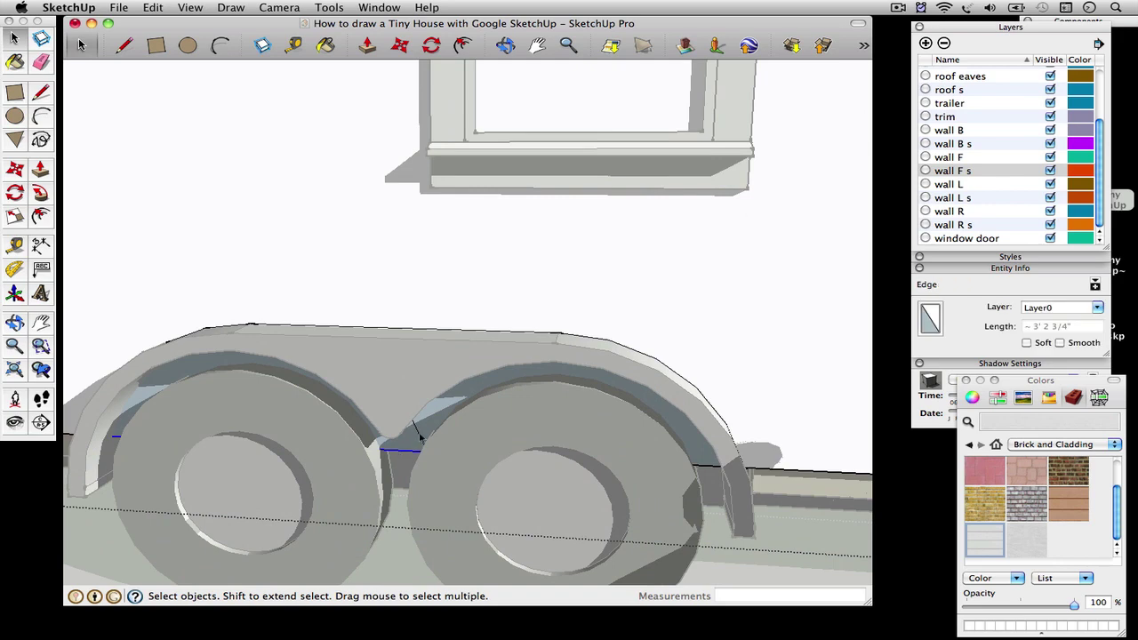
scroll(355, 426, "up", 3)
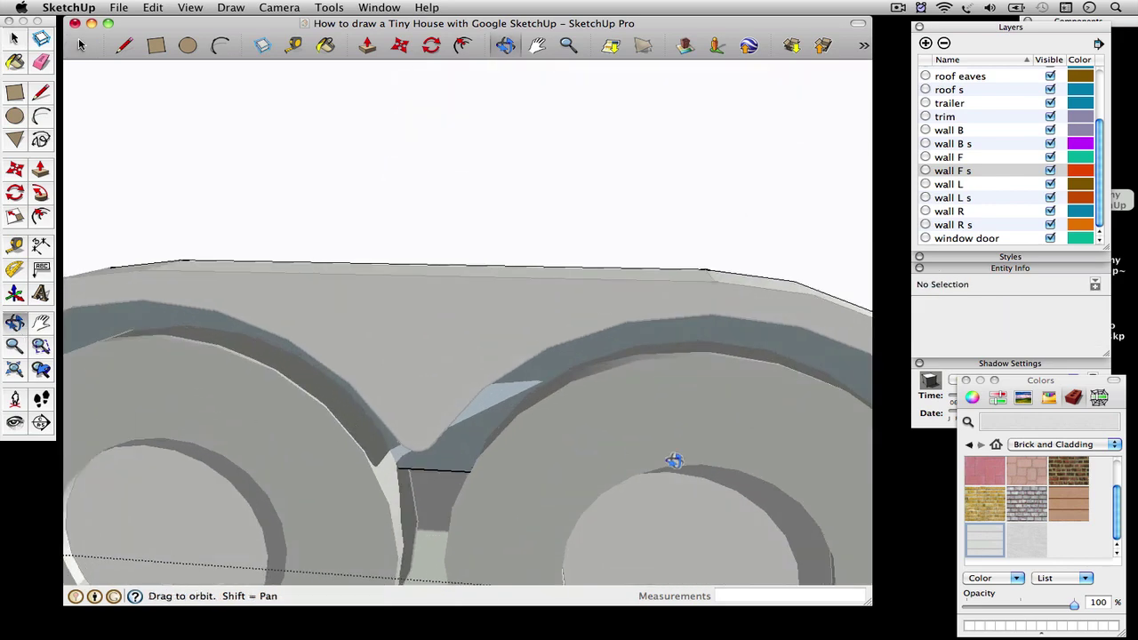
scroll(432, 425, "down", 8)
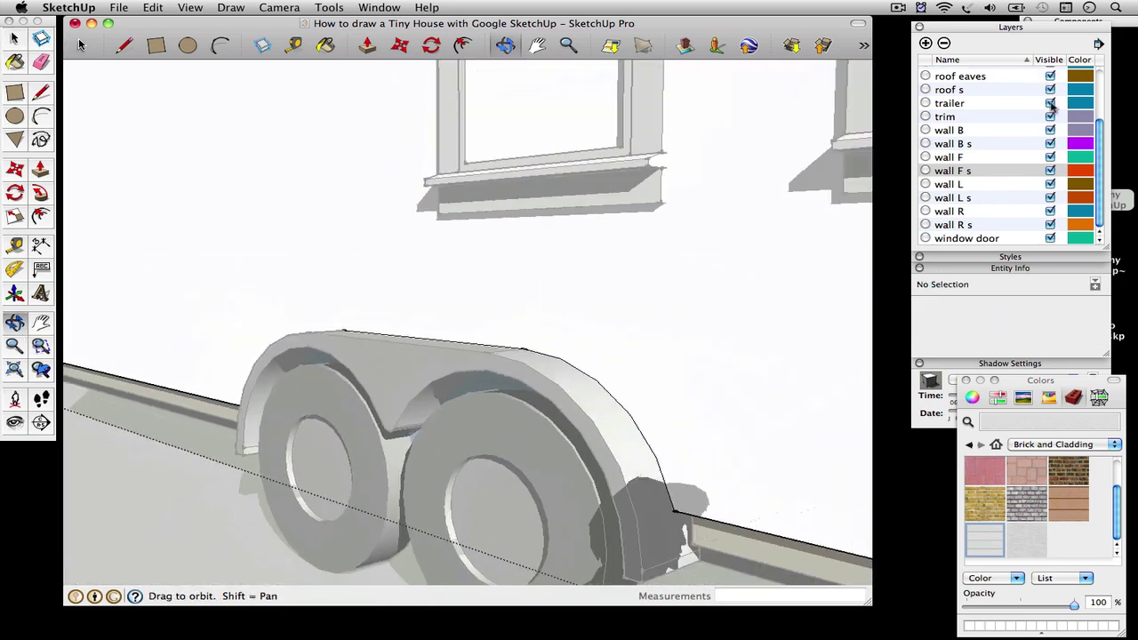
left_click(1050, 103)
scroll(422, 411, "up", 2)
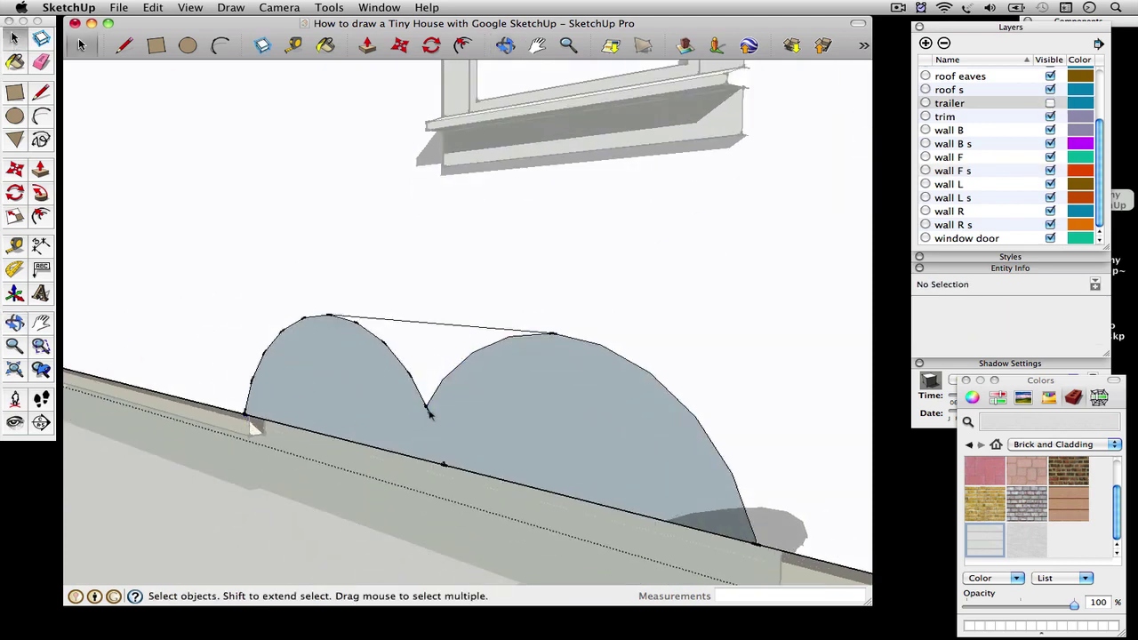
key("Delete")
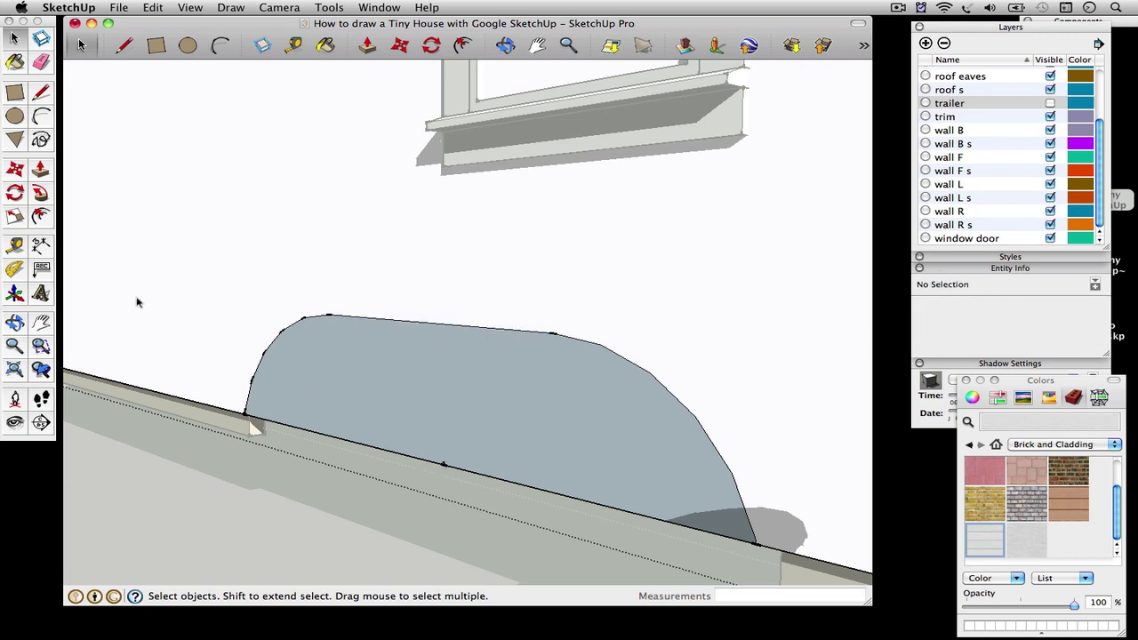
Push the merged fender face through the thickness of the siding
key("p")
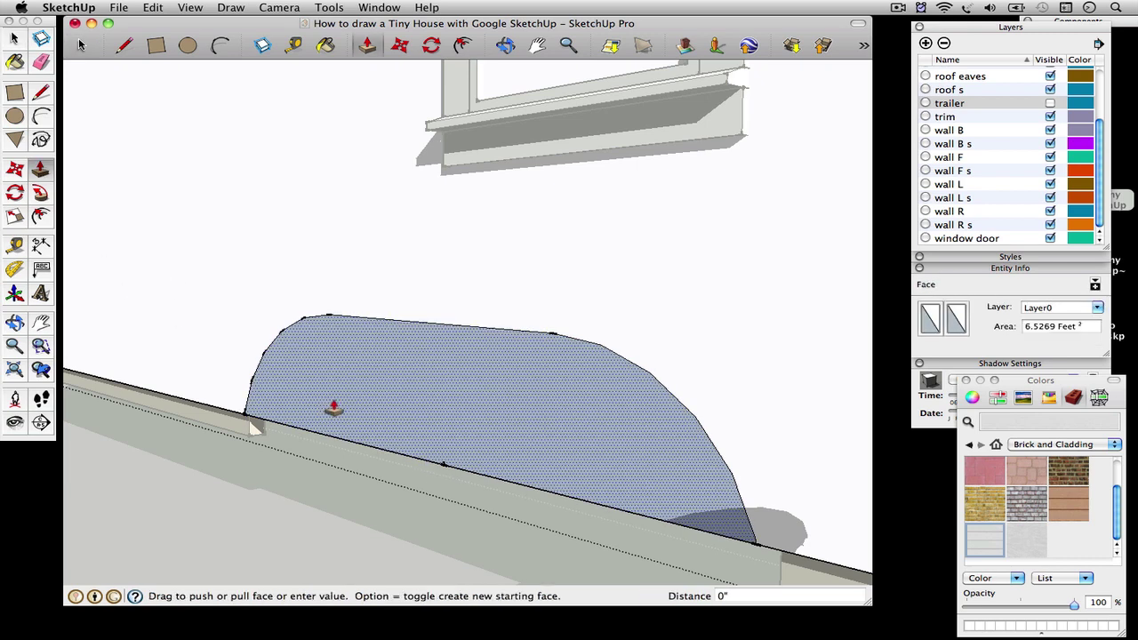
key("Return")
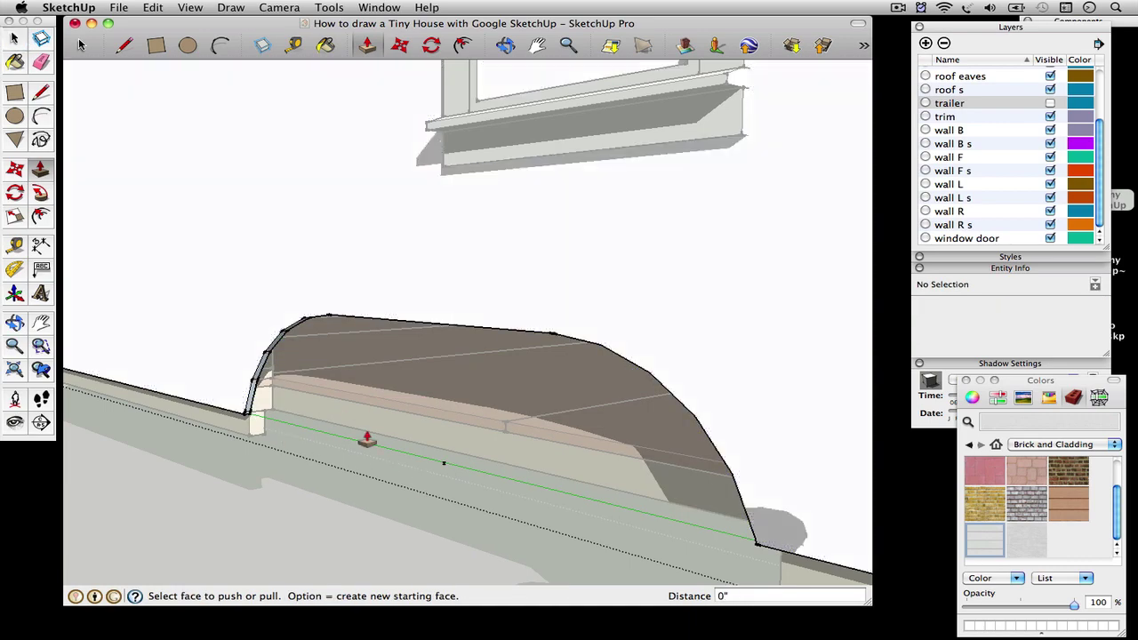
Paint the side siding group with the lap siding material and show the trailer layer again
left_click(14, 46)
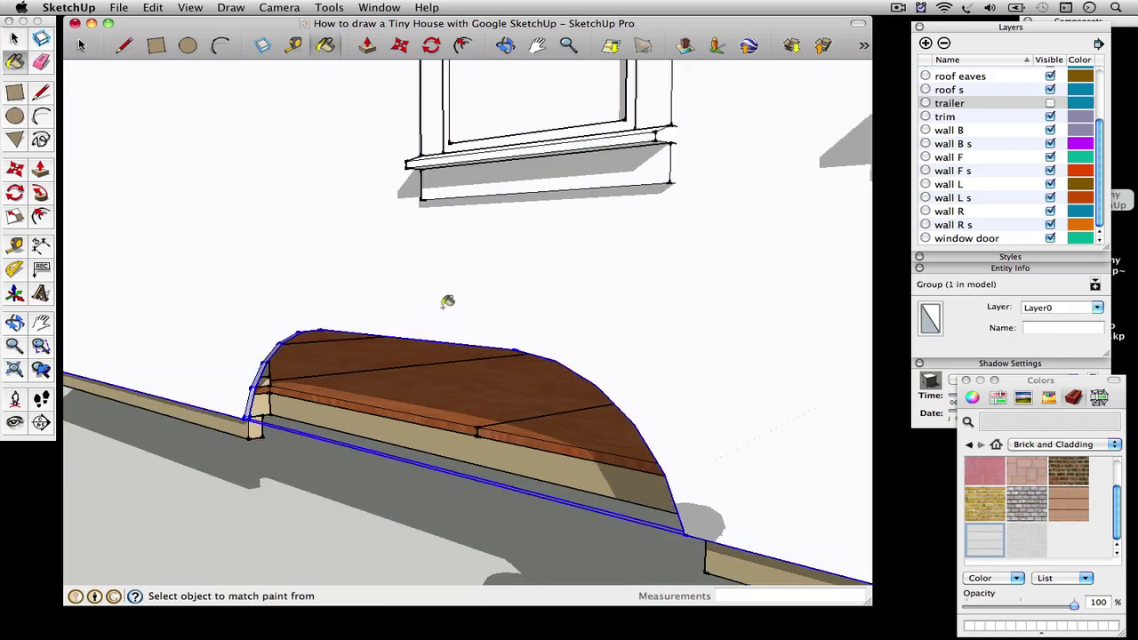
left_click(447, 302)
left_click(1050, 103)
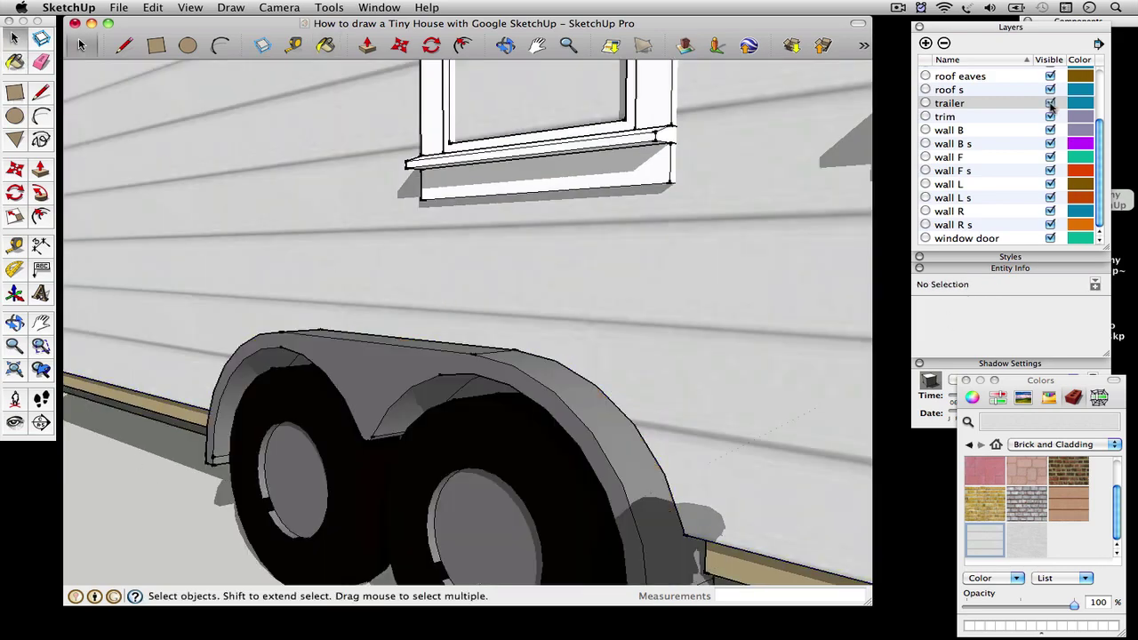
Hide the roof, roof eaves and roof s layers to expose the upper edge of the side walls
scroll(614, 395, "down", 5)
middle_click_drag(400, 240, 475, 317)
scroll(569, 401, "up", 5)
middle_click_drag(570, 404, 850, 283)
left_click_drag(850, 283, 500, 444)
scroll(1052, 167, "up", 5)
left_click(1050, 168)
left_click(1051, 155)
left_click(1051, 141)
Open the side siding panel for editing and draw lines along the lower edges of both window trims
left_click_drag(662, 222, 576, 246)
scroll(548, 539, "up", 4)
left_click_drag(548, 538, 738, 188)
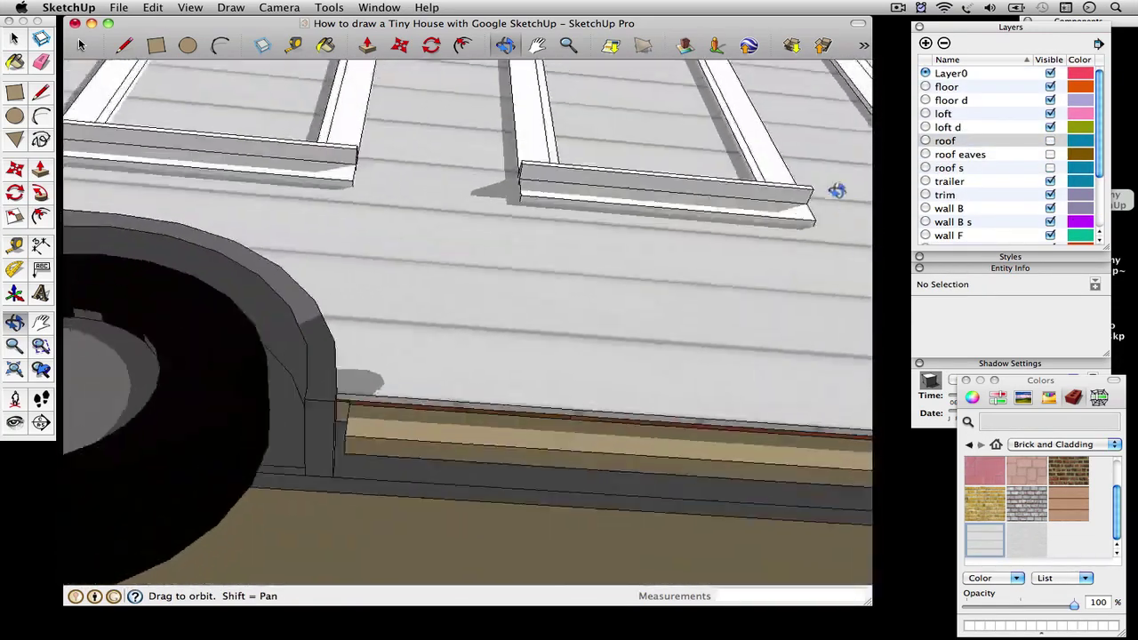
left_click(41, 323)
left_click_drag(270, 238, 326, 251)
left_click(14, 39)
double_click(503, 282)
left_click(40, 93)
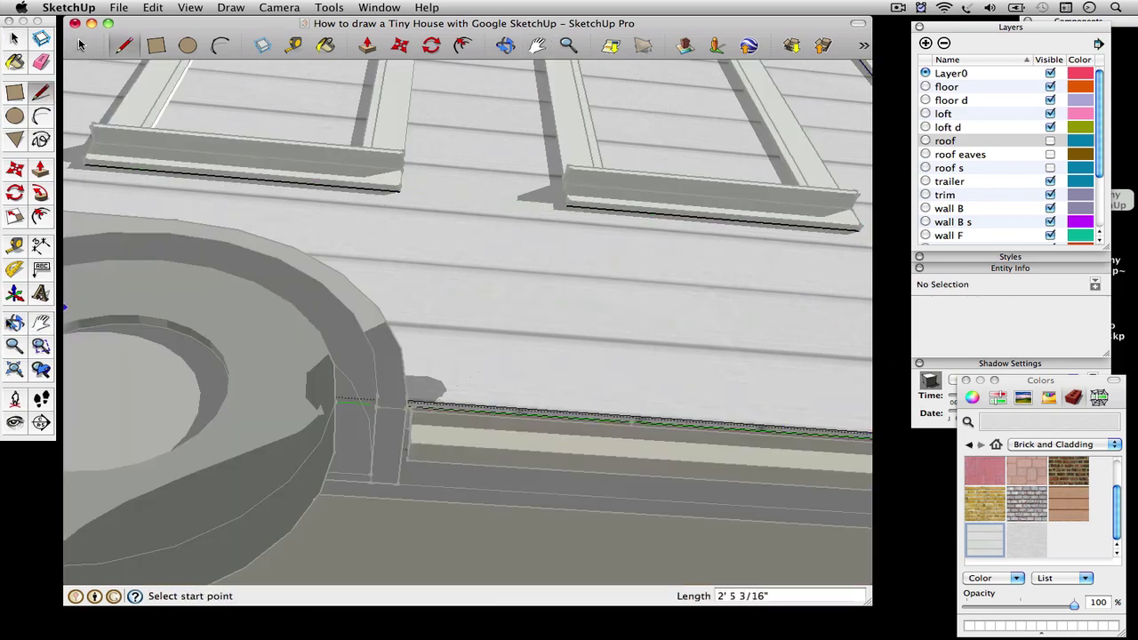
Draw vertical lines along both sides of the two window trims up to the siding's upper edge
left_click(17, 324)
left_click_drag(98, 275, 280, 283, "shift")
middle_click_drag(714, 451, 329, 365)
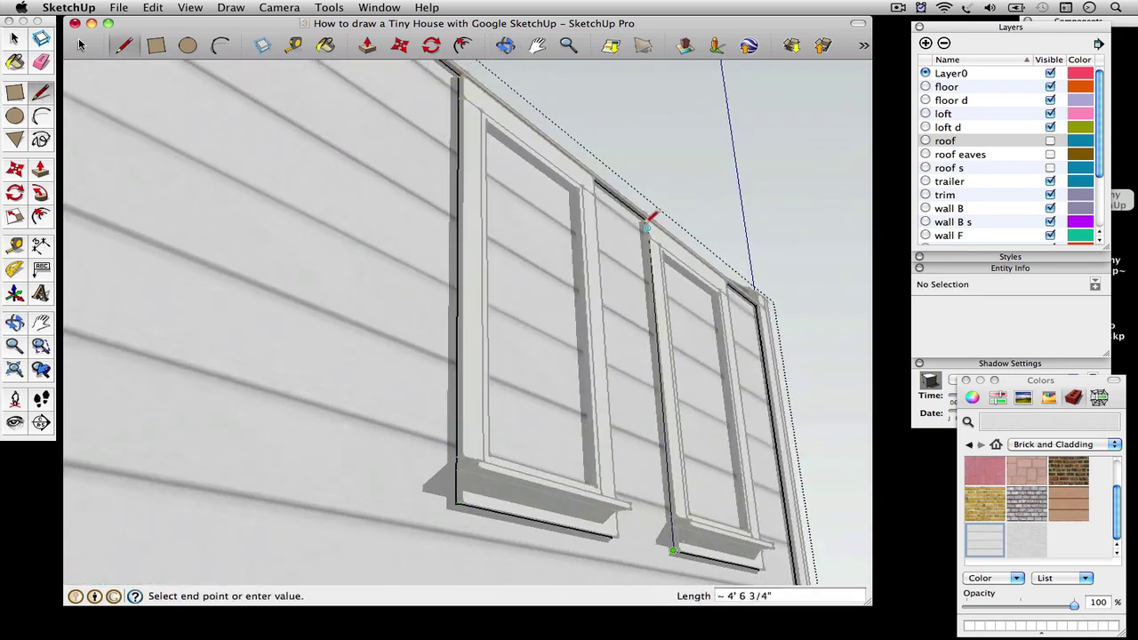
left_click(16, 328)
left_click_drag(719, 392, 444, 411)
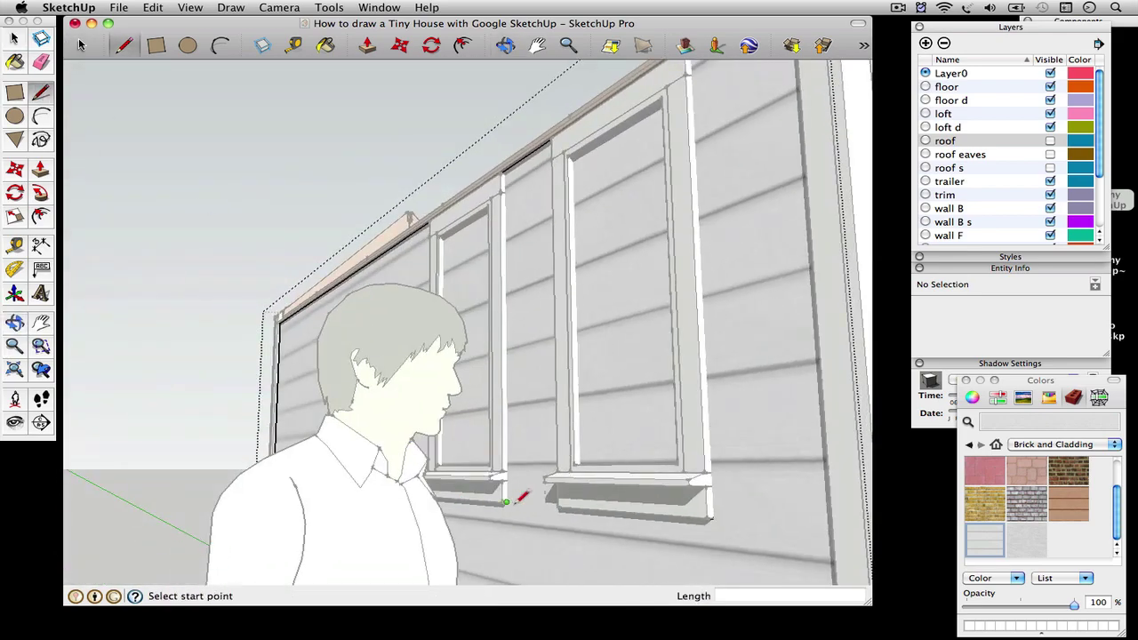
left_click(713, 518)
scroll(701, 92, "down", 2)
scroll(700, 89, "up", 3)
left_click(690, 81)
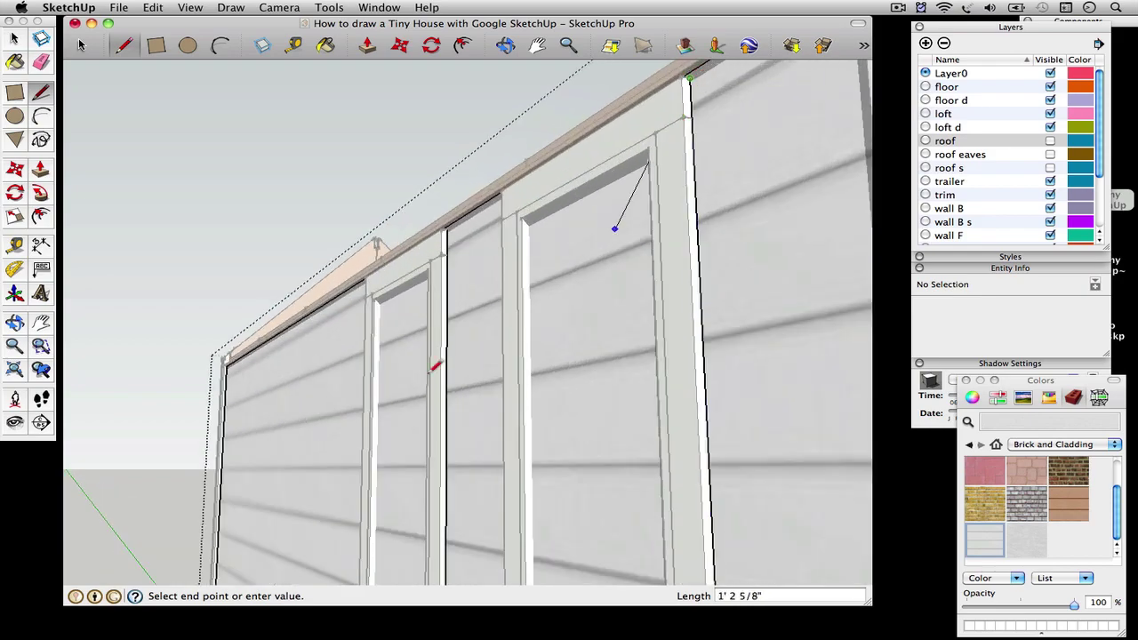
Examine how the siding's upper edge meets the window trim and the sheathing strip above it
left_click(16, 323)
left_click_drag(373, 347, 596, 560)
scroll(597, 560, "down", 5)
scroll(772, 579, "up", 5)
left_click_drag(774, 578, 564, 360)
scroll(577, 436, "up", 3)
left_click_drag(577, 436, 473, 332)
middle_click_drag(472, 331, 265, 318)
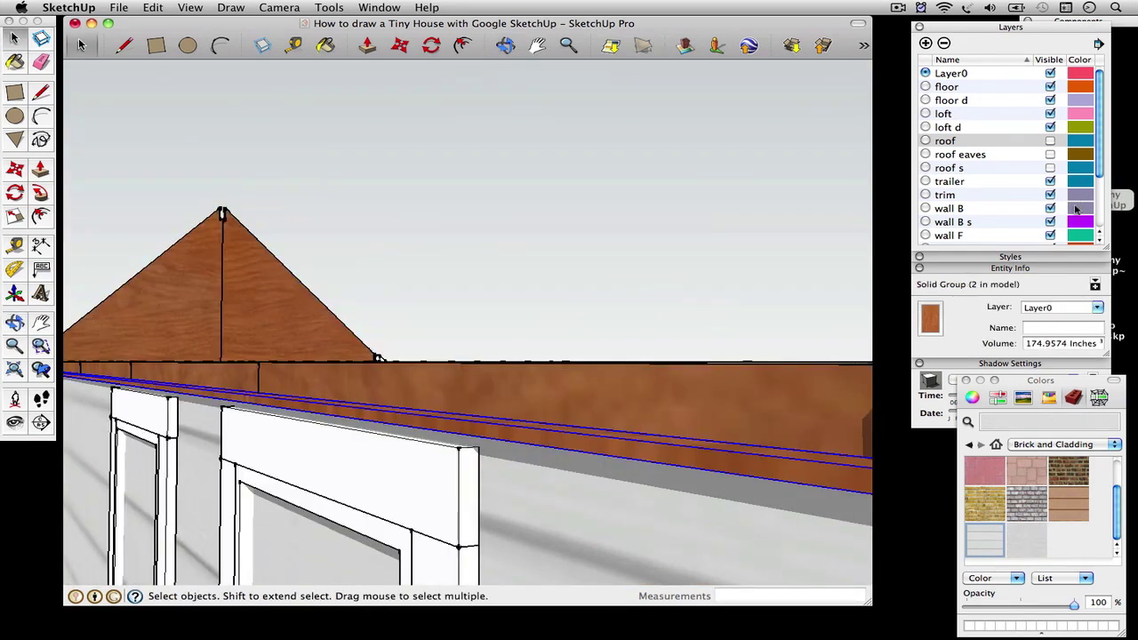
left_click(1064, 358)
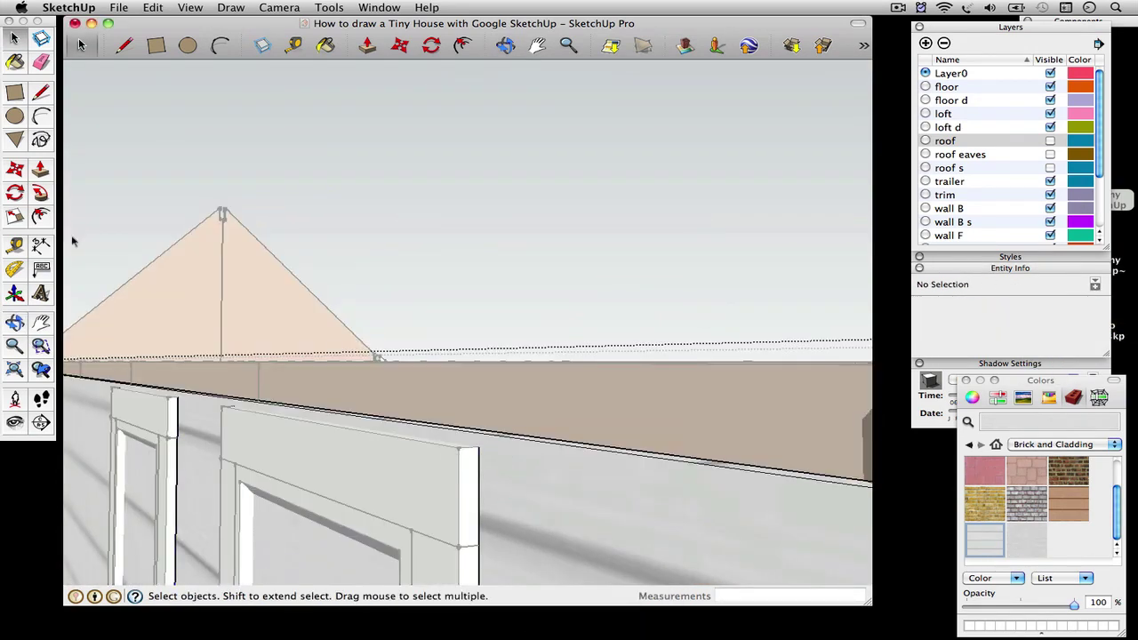
Push both window faces 0.75" through the side siding to open the window cutouts
scroll(242, 398, "up", 4)
left_click(241, 392)
key("super+z")
scroll(315, 431, "down", 2)
scroll(107, 383, "up", 4)
left_click(105, 382)
middle_click_drag(105, 382, 112, 286)
middle_click_drag(256, 482, 280, 358)
key("p")
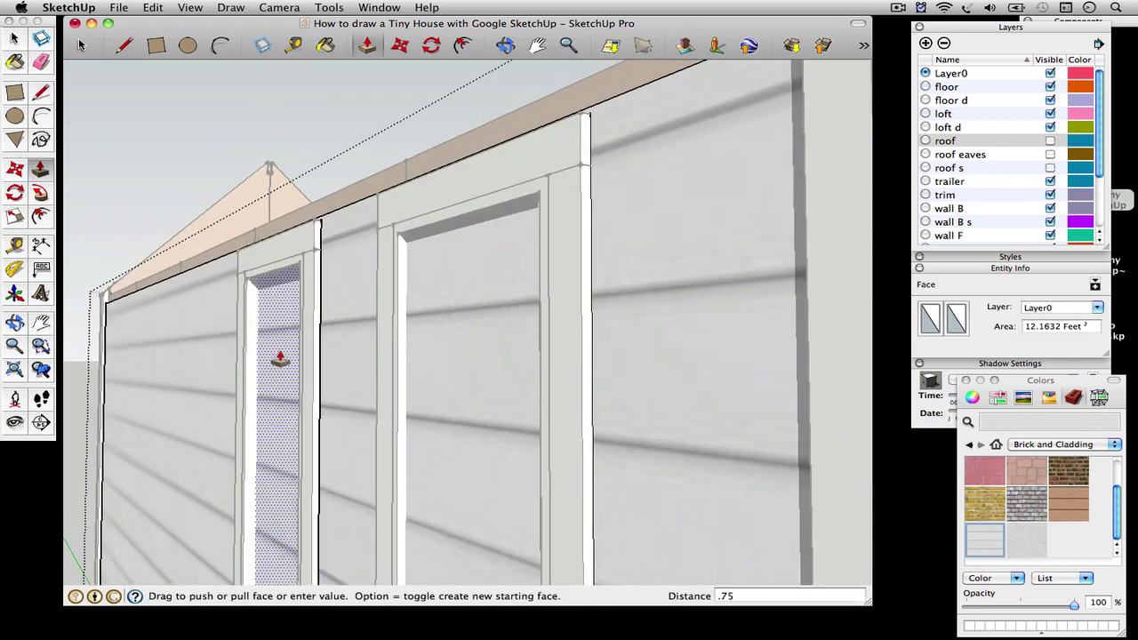
left_click(280, 358)
double_click(444, 393)
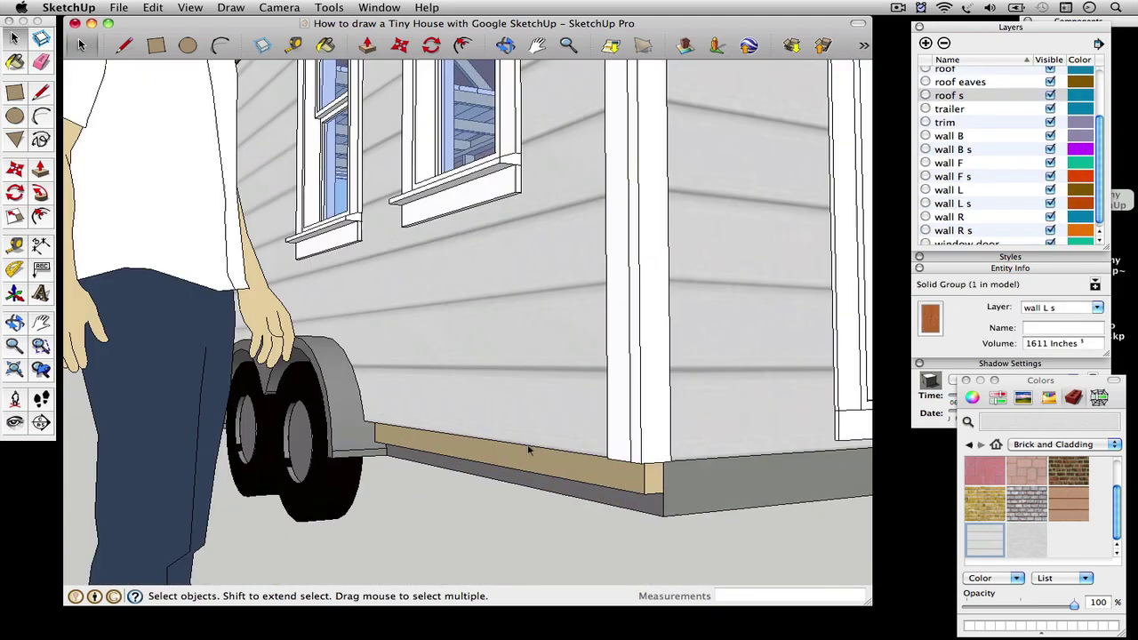
Paste a copy of the finished side siding and place it against the opposite side wall
scroll(667, 387, "up", 5)
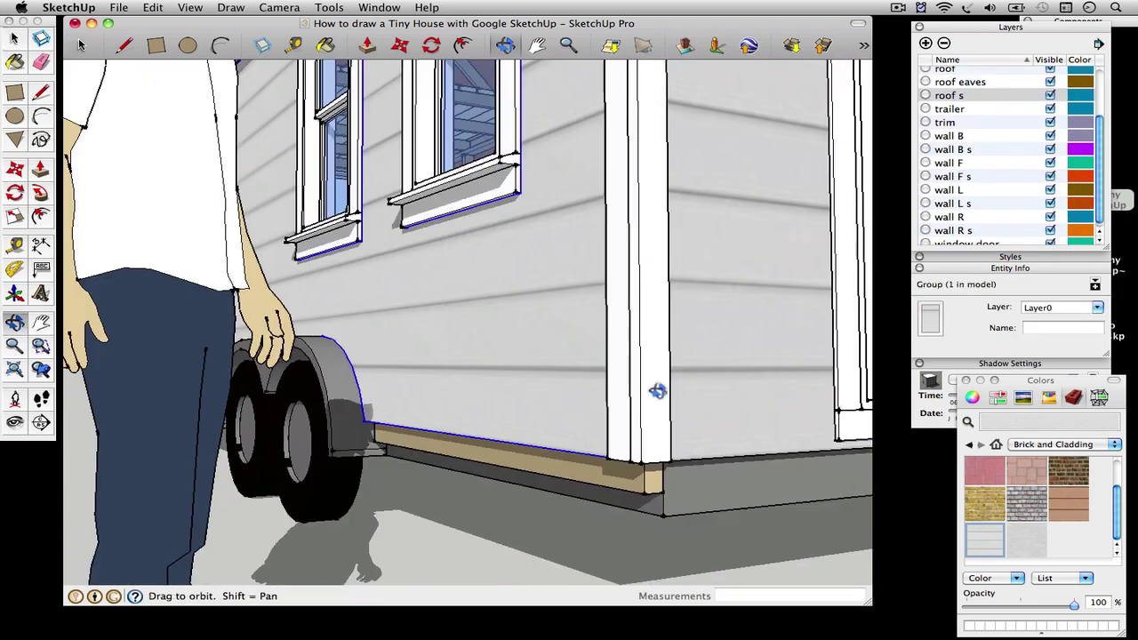
key("ctrl+v")
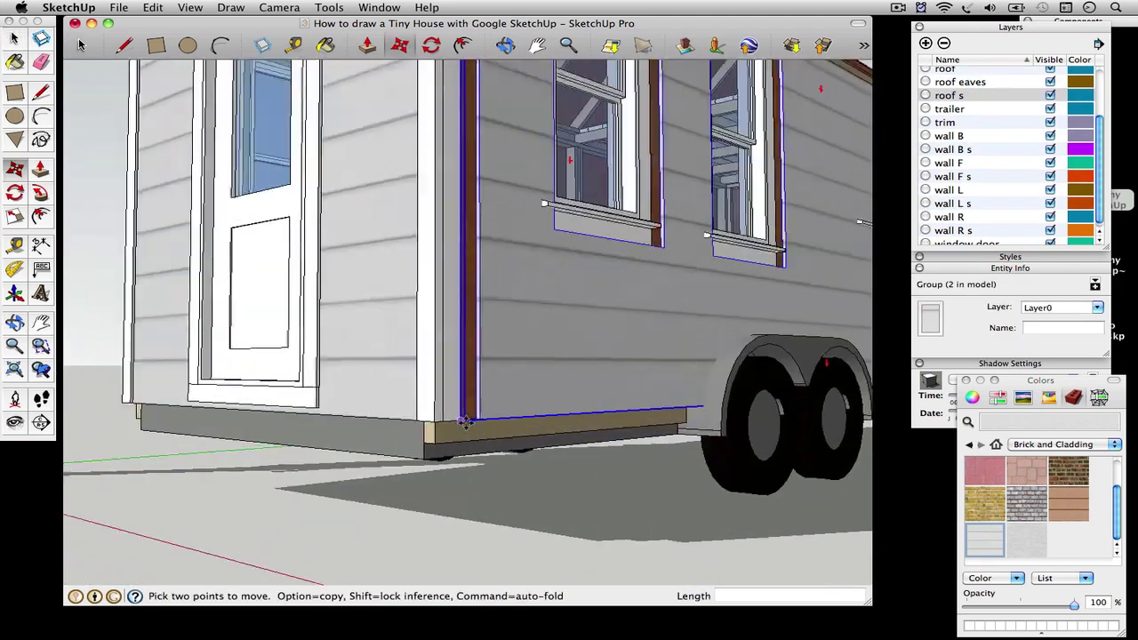
scroll(464, 421, "up", 5)
left_click(520, 412)
left_click(450, 412)
Move the copied siding so its lower corner meets the endpoint of the corner trim
left_click(16, 324)
left_click_drag(382, 543, 421, 400)
left_click(15, 169)
left_click(434, 378)
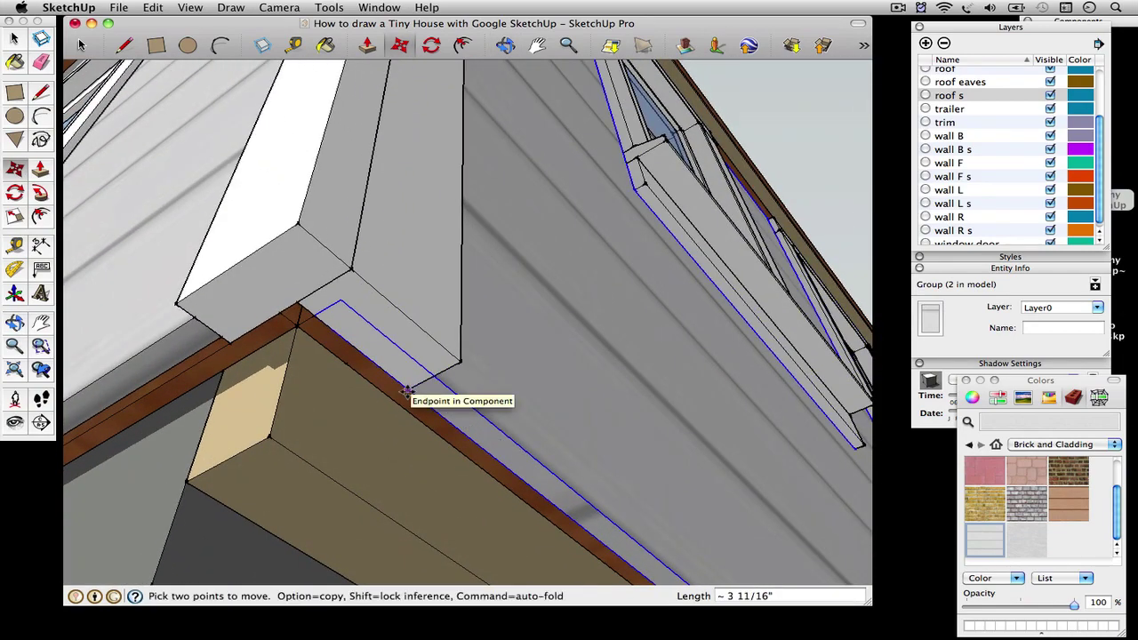
left_click(409, 389)
Examine the siding around the side windows from a standard view and up close
left_click(279, 7)
mouse_move(317, 51)
left_click(462, 106)
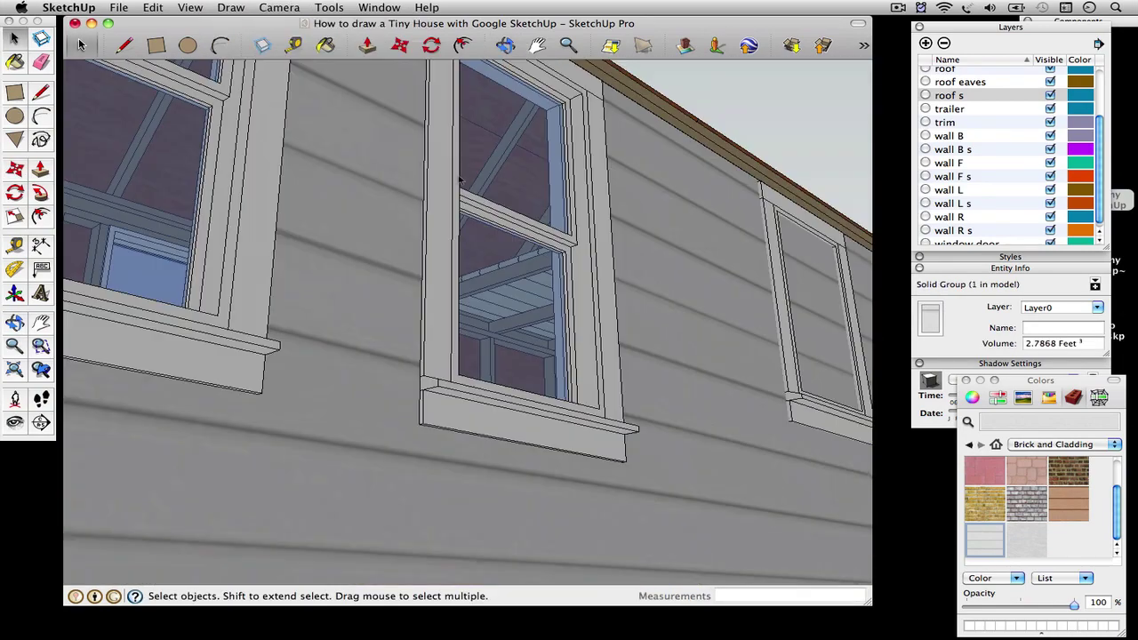
scroll(521, 361, "down", 5)
left_click_drag(714, 414, 402, 364)
middle_click_drag(658, 382, 276, 533)
scroll(470, 355, "up", 6)
right_click(542, 376)
left_click(584, 454)
key("super+z")
Draw lines on the opposite wall's siding around the trim of the small third window and close the group
scroll(537, 401, "down", 10)
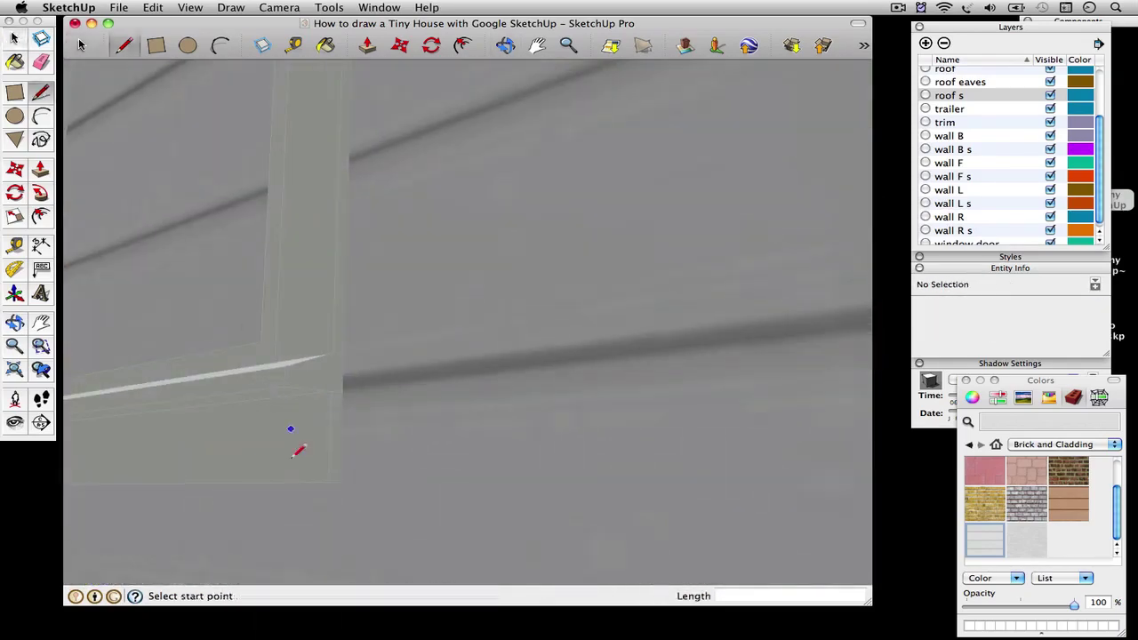
left_click(334, 482)
scroll(339, 480, "down", 8)
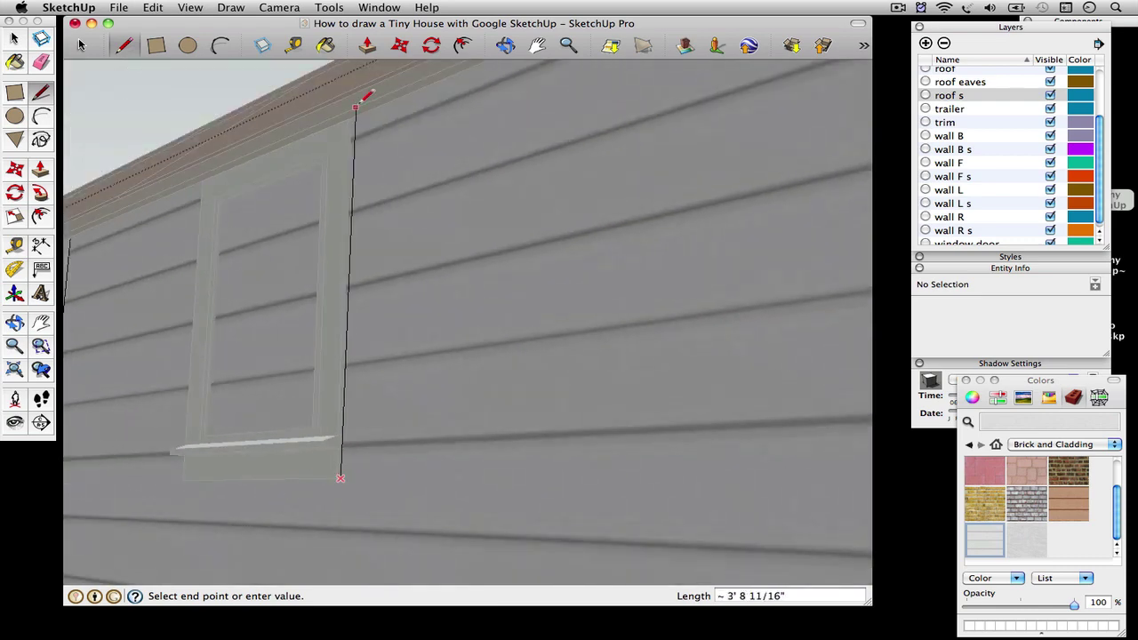
scroll(367, 96, "up", 6)
left_click(343, 132)
scroll(205, 223, "down", 5)
middle_click_drag(206, 223, 562, 283)
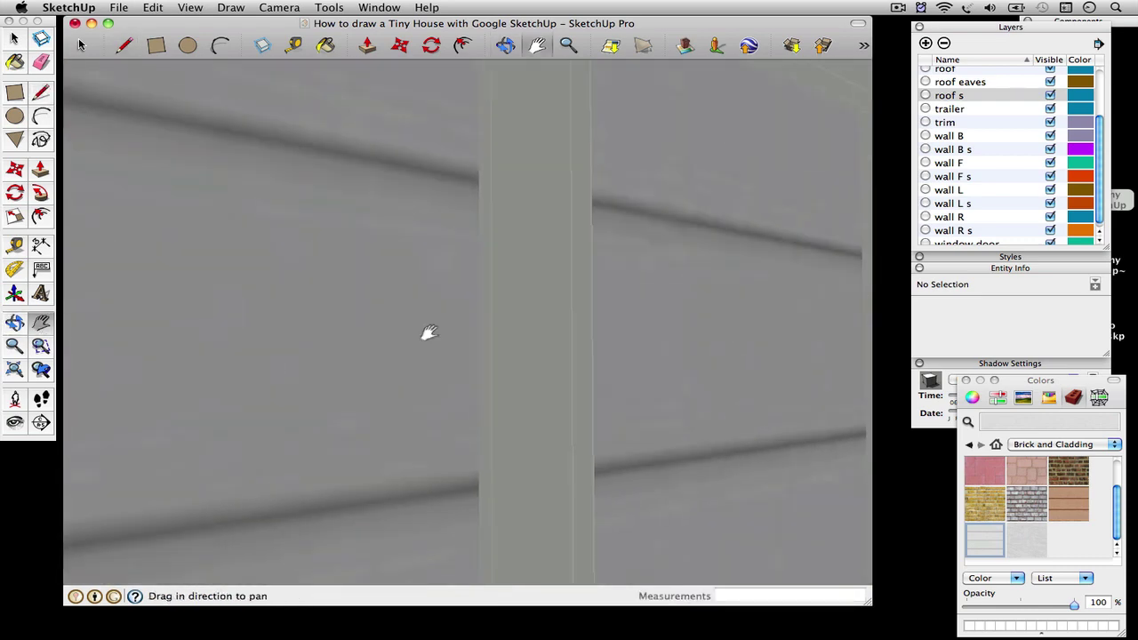
middle_click_drag(450, 468, 460, 199)
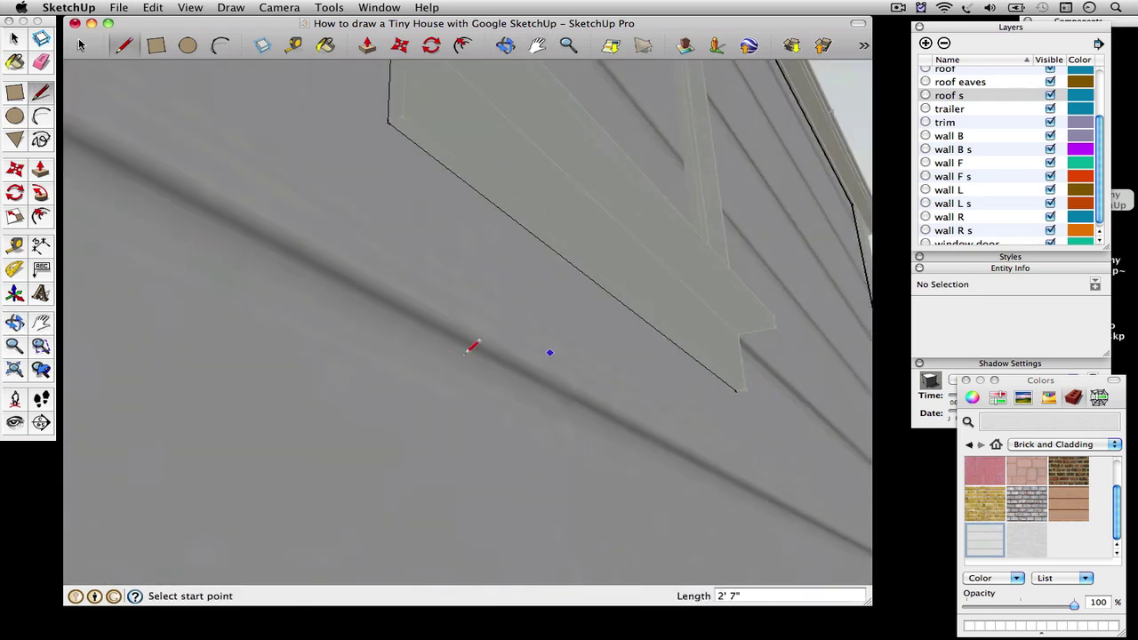
left_click(79, 44)
Draw an upright rectangle about 1' 6 3/8" tall at the roof's lower front corner and give it 1" thickness
left_click(278, 7)
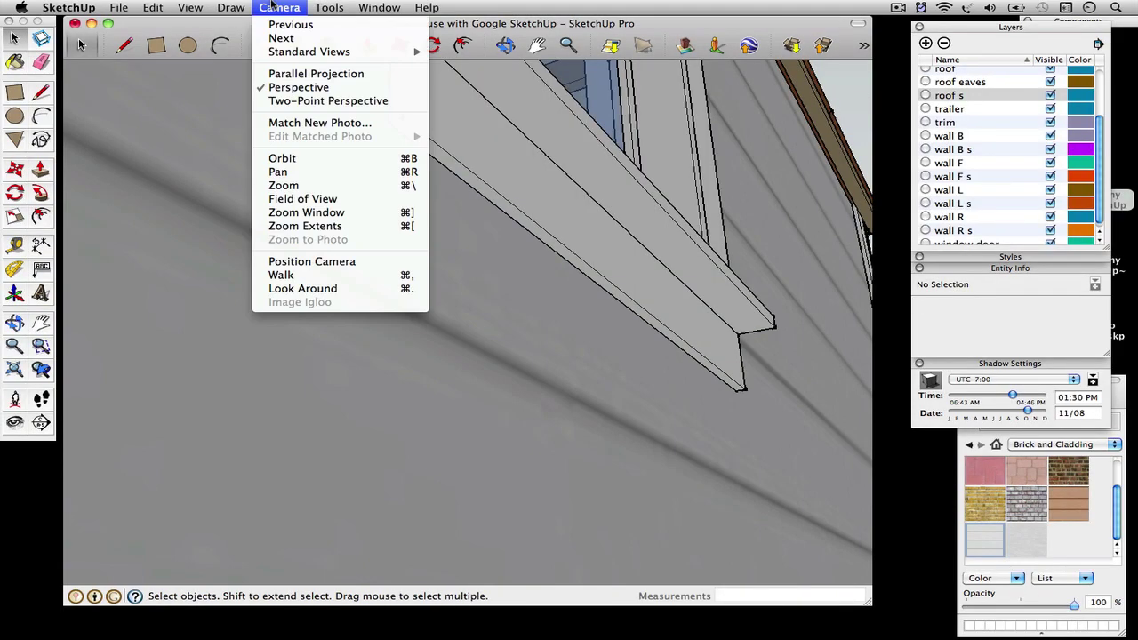
left_click(459, 119)
scroll(446, 333, "down", 10)
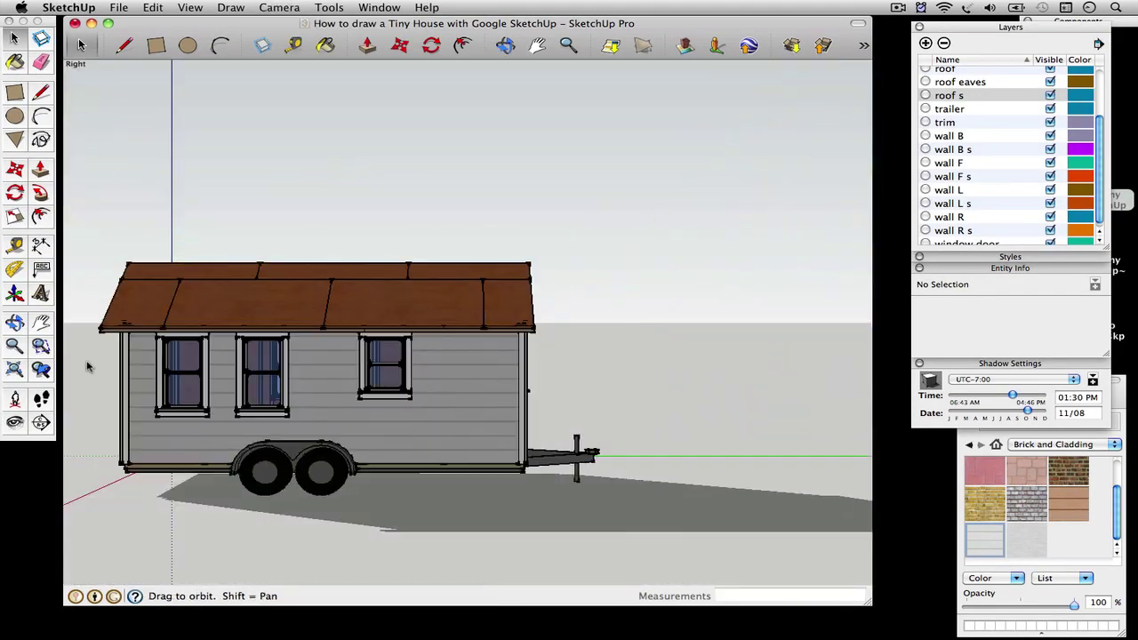
middle_click_drag(161, 399, 374, 431)
left_click(41, 93)
scroll(411, 313, "up", 6)
left_click(396, 185)
left_click(442, 191)
left_click(442, 321)
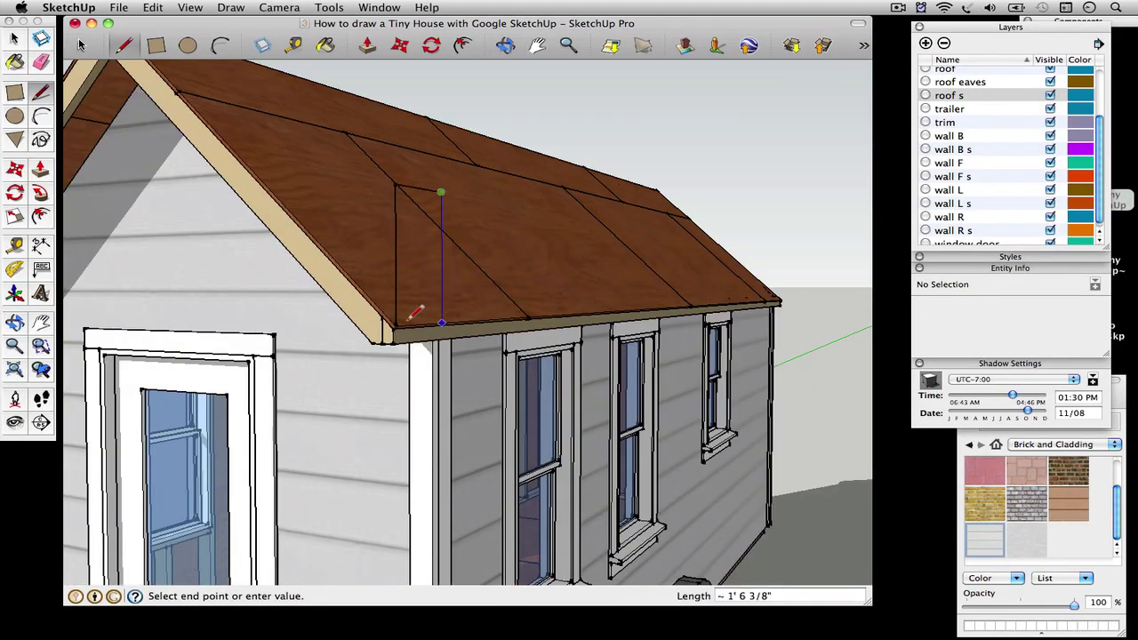
type("1")
key("Return")
Select all connected geometry of the small roof panel and make it a group
key("space")
left_click(423, 260)
right_click(415, 264)
mouse_move(451, 327)
left_click(617, 351)
key("g")
Paint the small roof panel with the corrugated metal material from the Metal collection
left_click(15, 62)
left_click(1042, 446)
left_click(1052, 535)
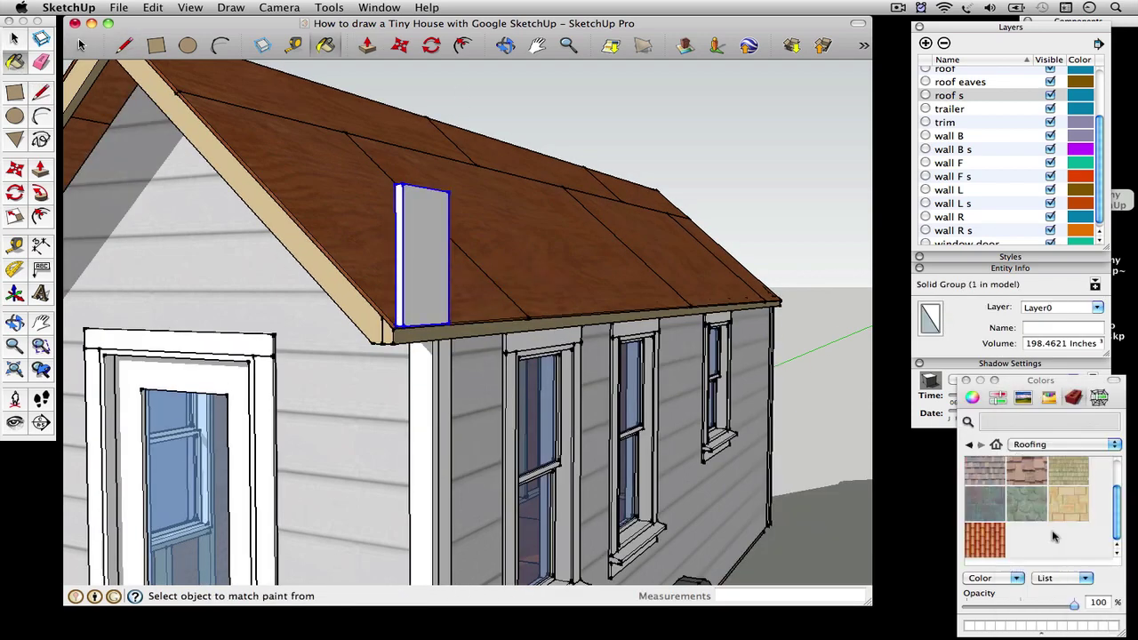
scroll(1053, 534, "up", 3)
left_click(1032, 446)
left_click(1026, 433)
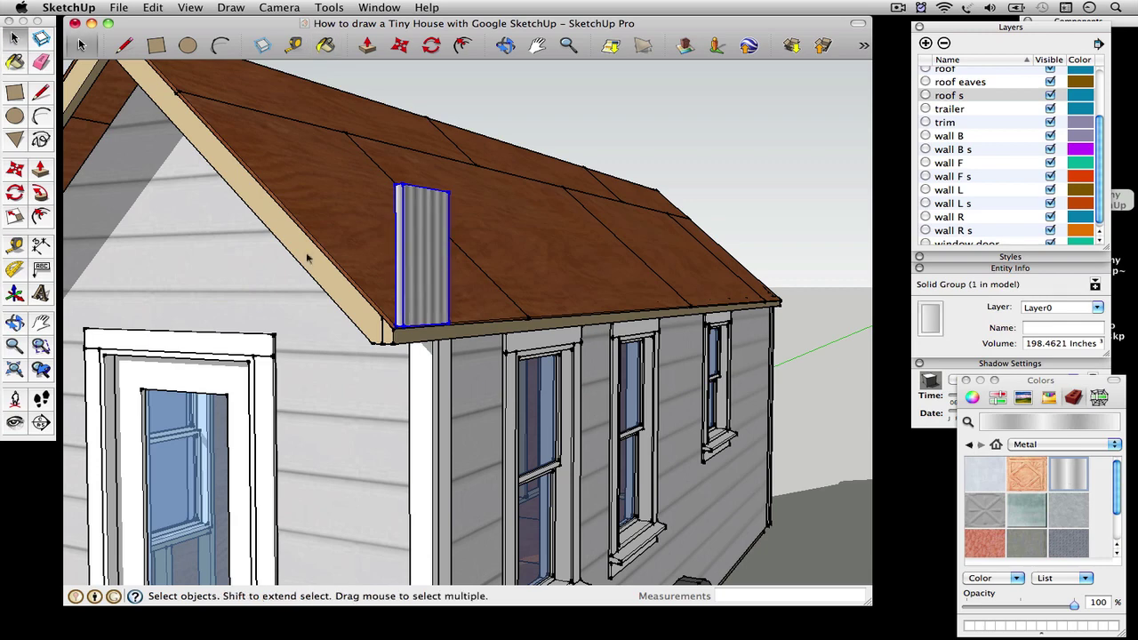
Rotate the corrugated metal panel 45 degrees to match the roof slope
scroll(533, 341, "down", 4)
left_click(15, 193)
scroll(419, 339, "up", 10)
left_click(532, 294)
left_click(534, 245)
type("45")
key("Return")
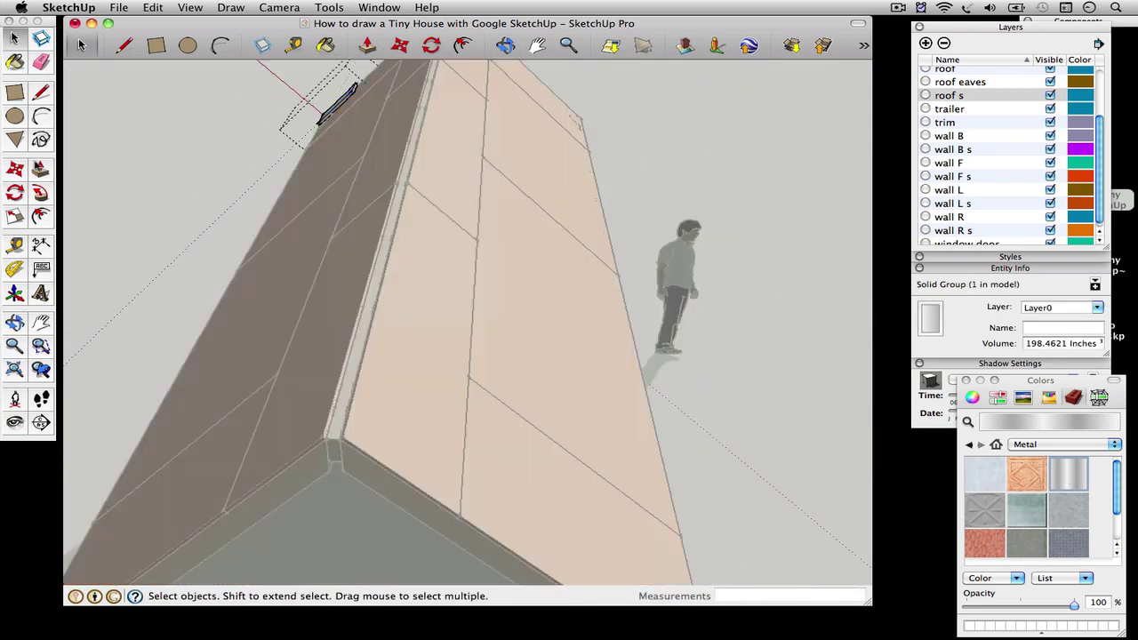
Push/pull the end face of the metal panel along the full length of the roof
key("p")
left_click(338, 104)
left_click(114, 551)
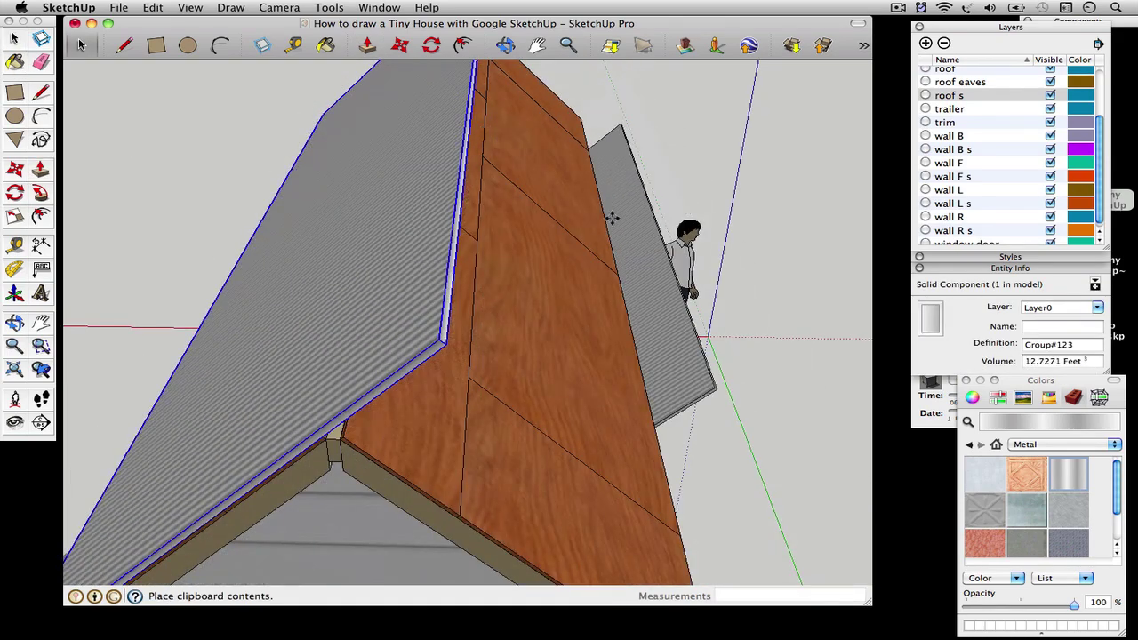
Paste a copy of the metal roof panel beside the house and rotate it 180 degrees
left_click(641, 189)
key("q")
left_click(634, 172)
left_click(655, 202)
type("180")
key("Return")
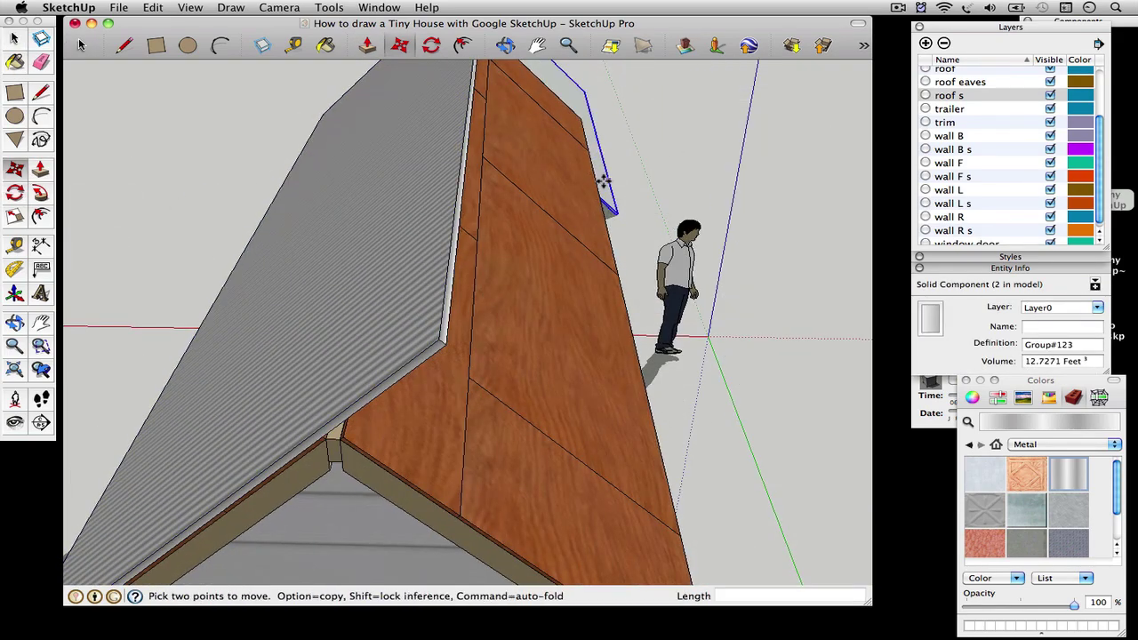
Move the rotated metal panel by its corner onto the ridge end of the uncovered roof slope
left_click(616, 213)
left_click(343, 435)
scroll(317, 421, "down", 3)
scroll(545, 564, "up", 6)
left_click(750, 514)
scroll(574, 518, "down", 3)
middle_click_drag(574, 518, 623, 498)
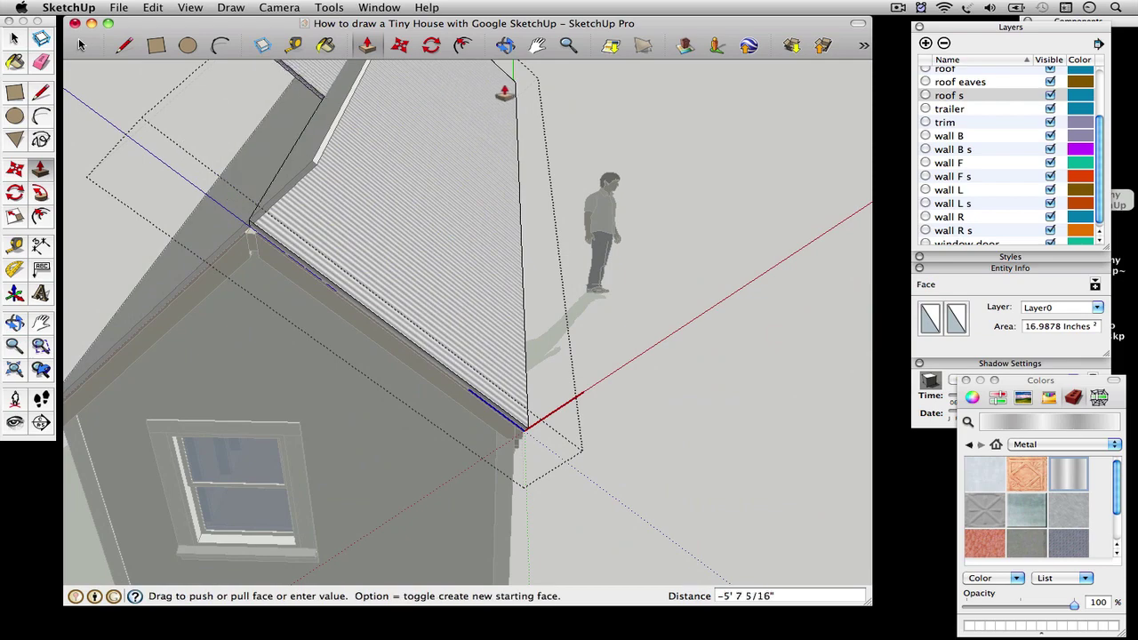
Push/pull the rear gable-edge face of the corrugated metal roof panel outward by 1"
key("space")
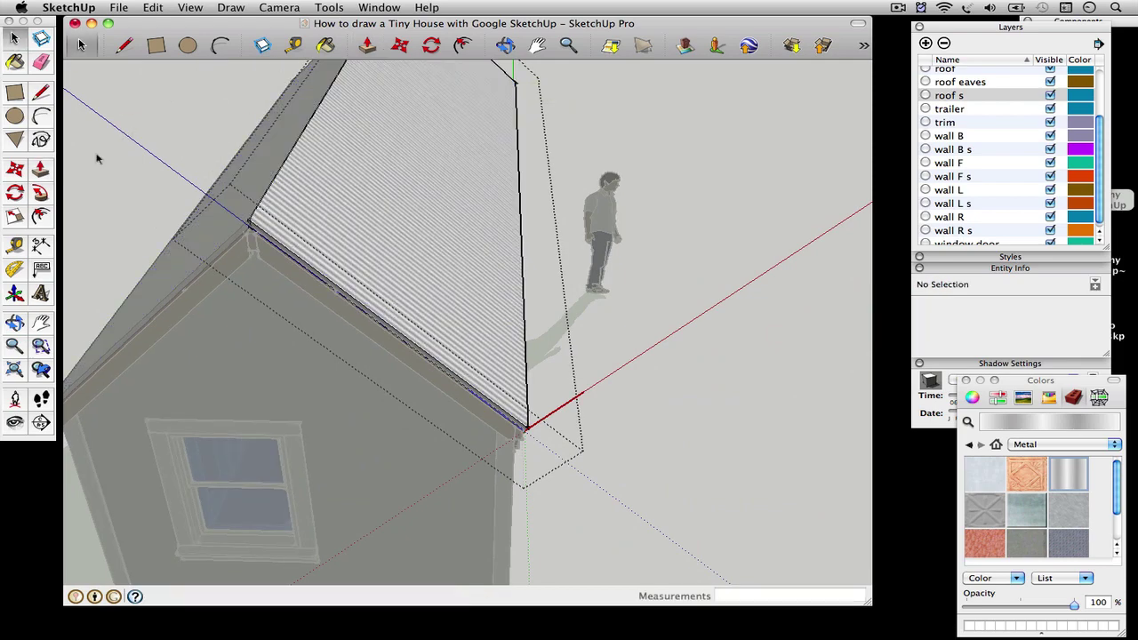
right_click(490, 316)
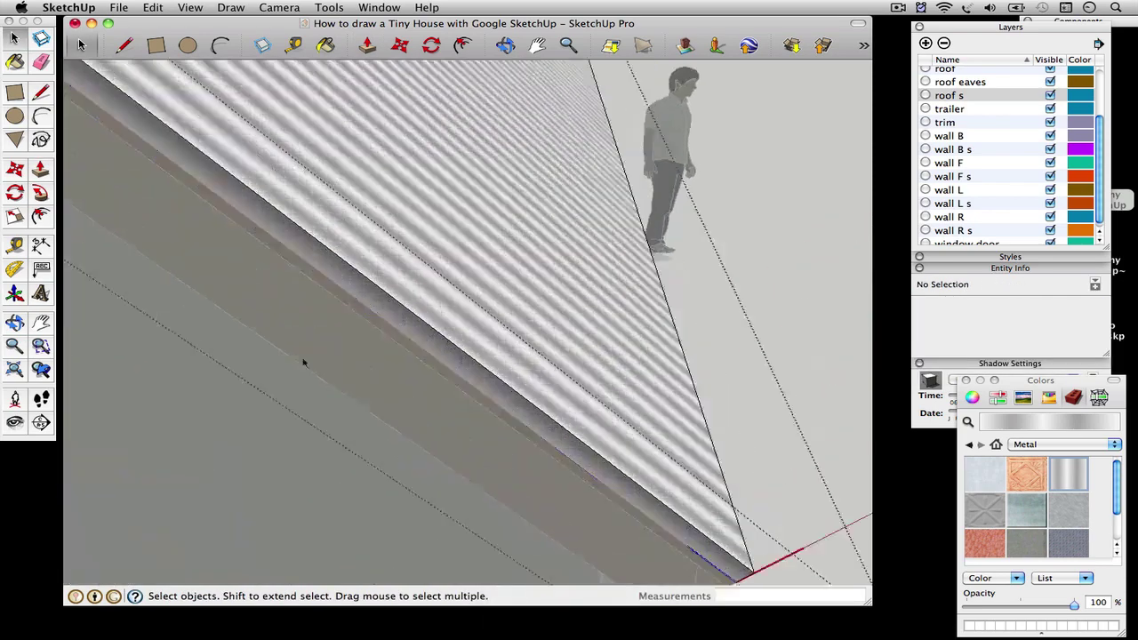
middle_click_drag(305, 360, 241, 252)
key("p")
left_click(326, 355)
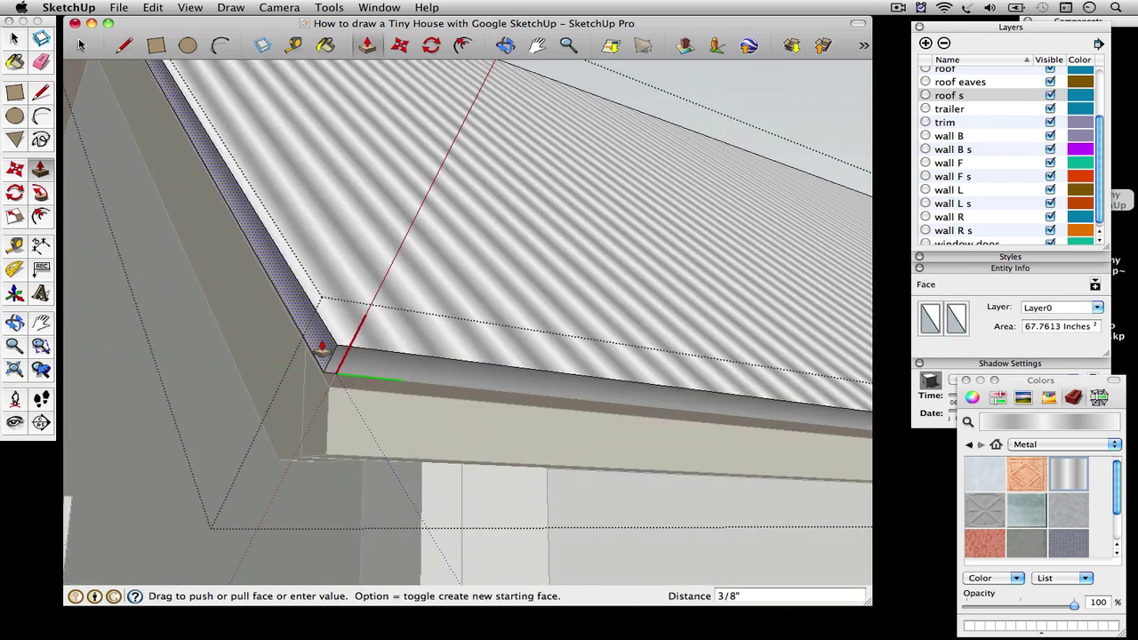
type("1")
key("Return")
Push/pull the front gable-edge face of the metal roof panel outward by 1"
left_click(14, 323)
left_click_drag(178, 335, 277, 397)
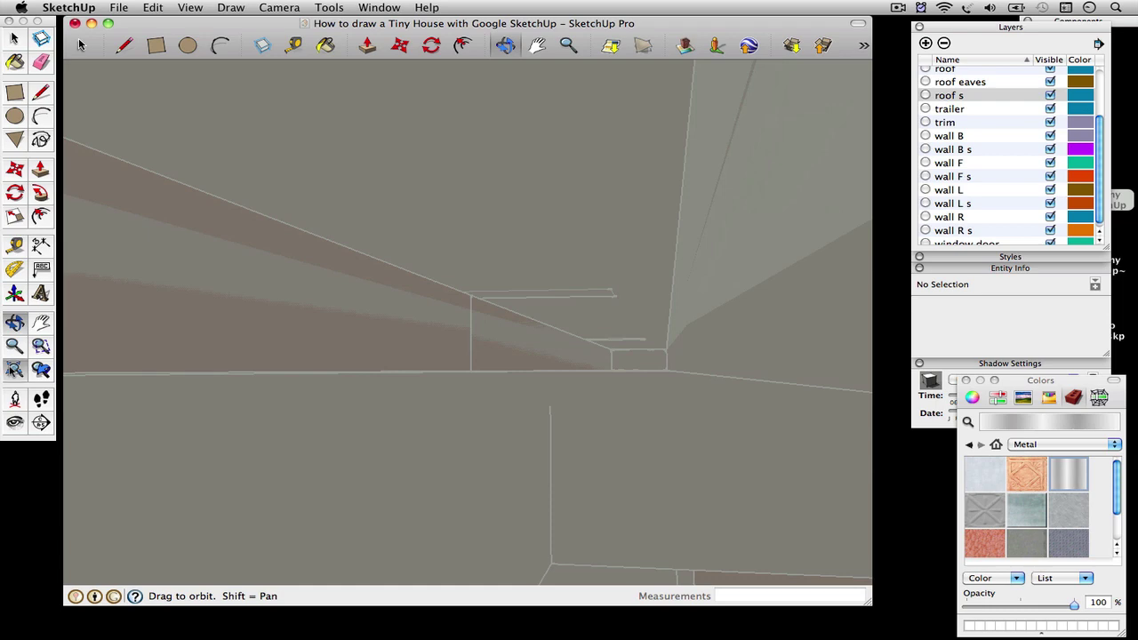
left_click(13, 367)
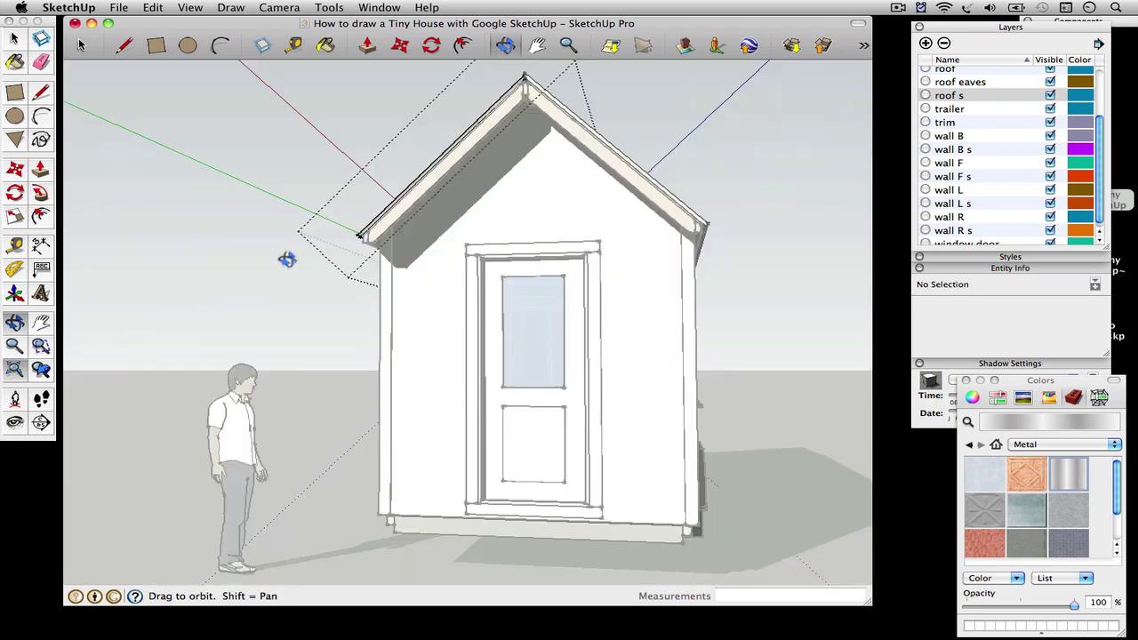
scroll(338, 213, "up", 10)
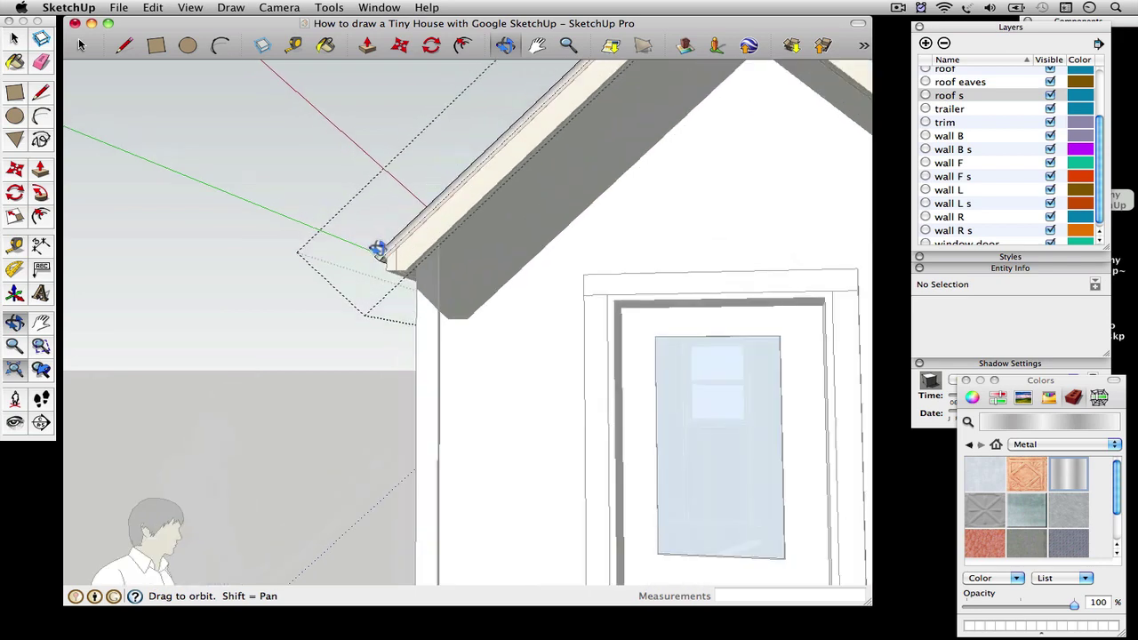
left_click_drag(525, 321, 494, 318)
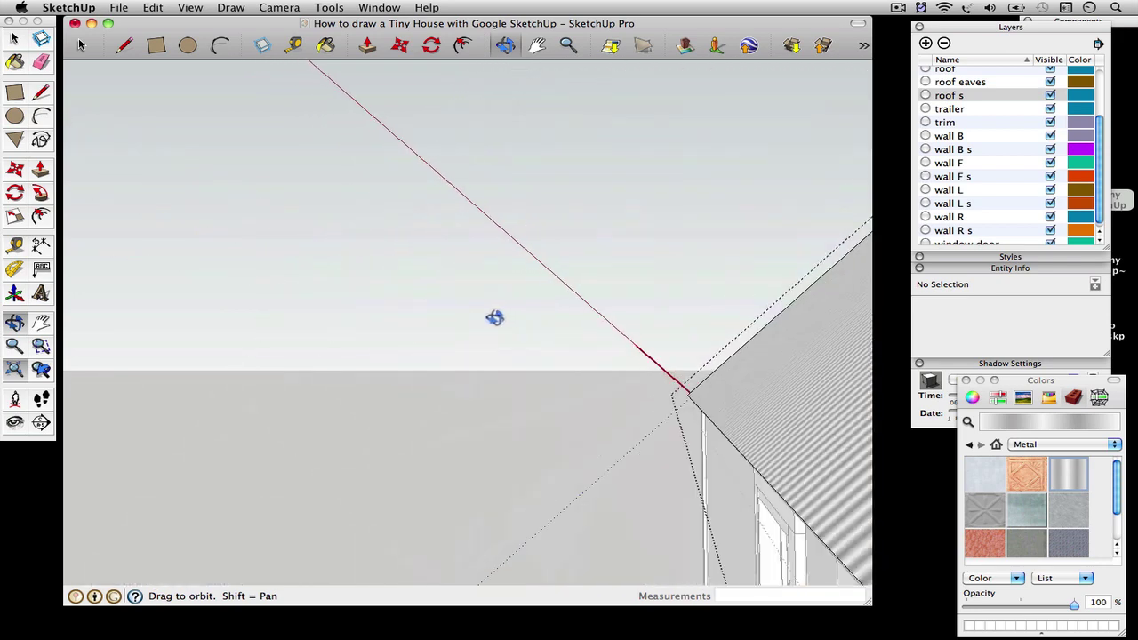
scroll(495, 318, "down", 4)
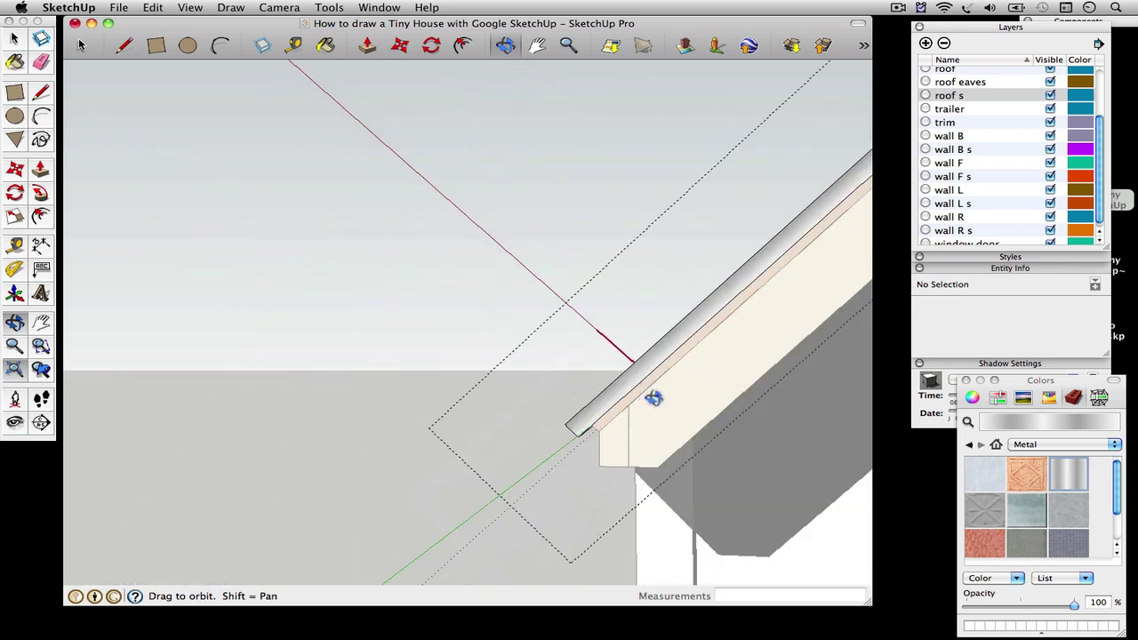
left_click(14, 370)
scroll(371, 231, "up", 10)
left_click_drag(370, 231, 408, 342, "shift")
key("p")
left_click(393, 426)
type("1")
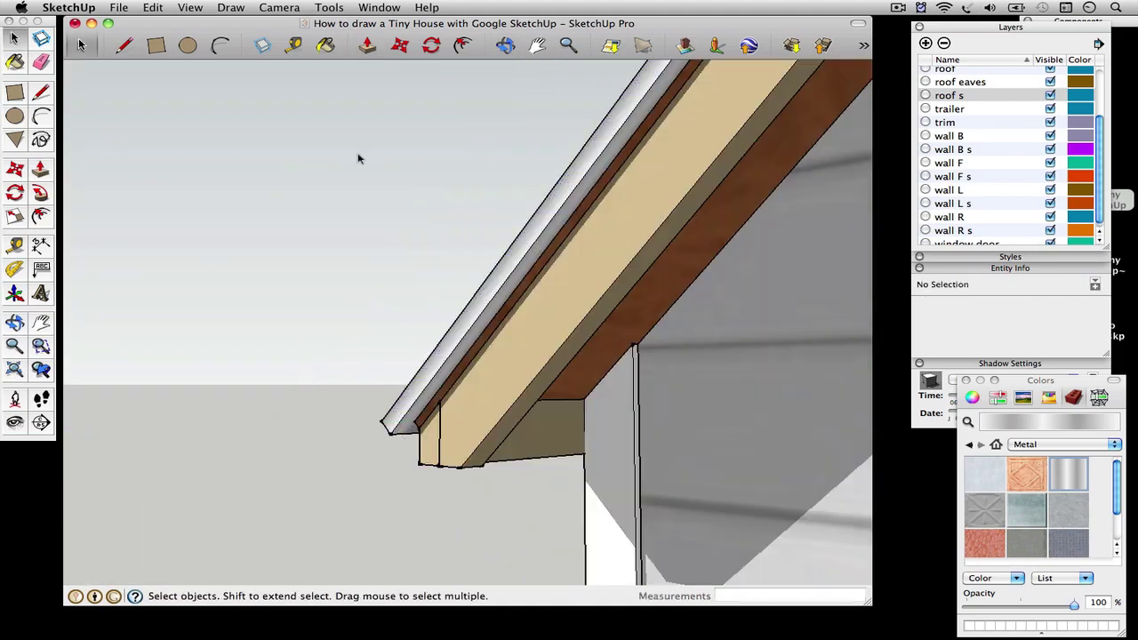
Draw a 3/4" wide rectangle under the metal overhang at the front eave corner and make it a group
left_click(279, 7)
left_click(462, 133)
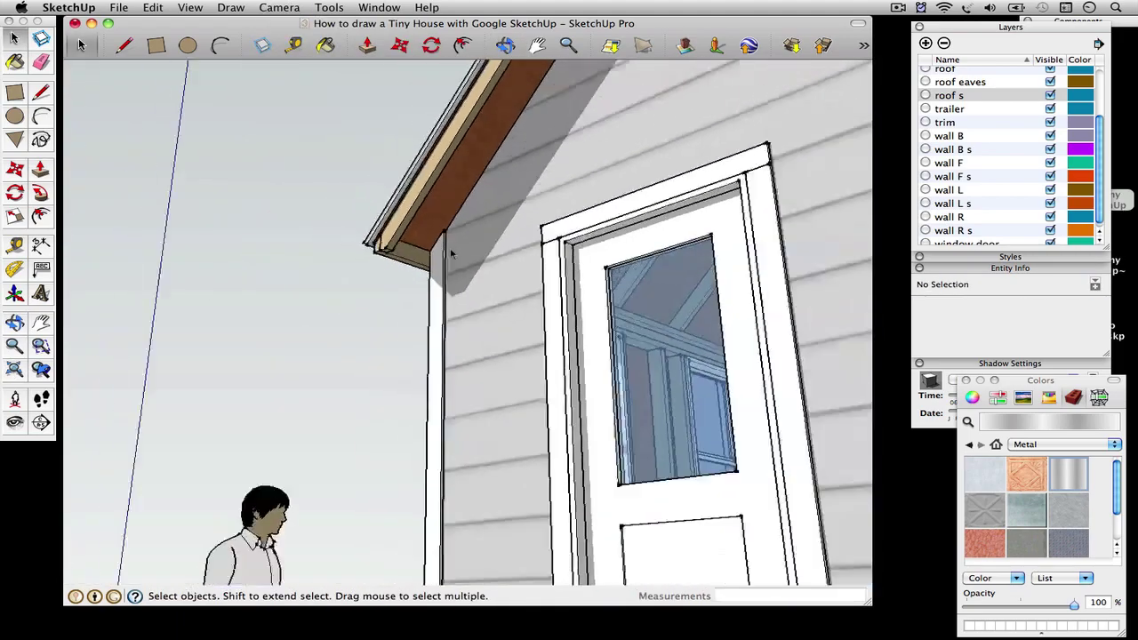
left_click(15, 324)
left_click_drag(373, 294, 441, 311)
scroll(284, 398, "up", 10)
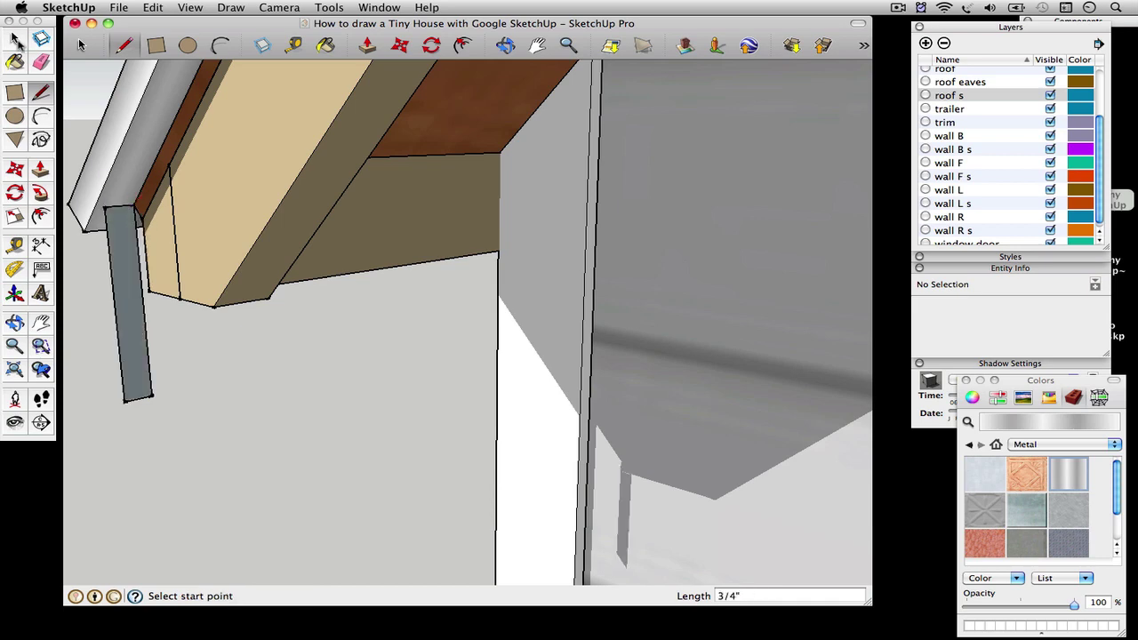
right_click(127, 303)
mouse_move(163, 361)
left_click(329, 389)
right_click(127, 312)
left_click(169, 411)
Edit the rectangle's group and extrude it 8' into a trim board across the front of the house
left_click(41, 169)
right_click(134, 350)
left_click(15, 38)
double_click(128, 284)
left_click(126, 300)
type("8'")
key("Return")
left_click(15, 38)
key("Escape")
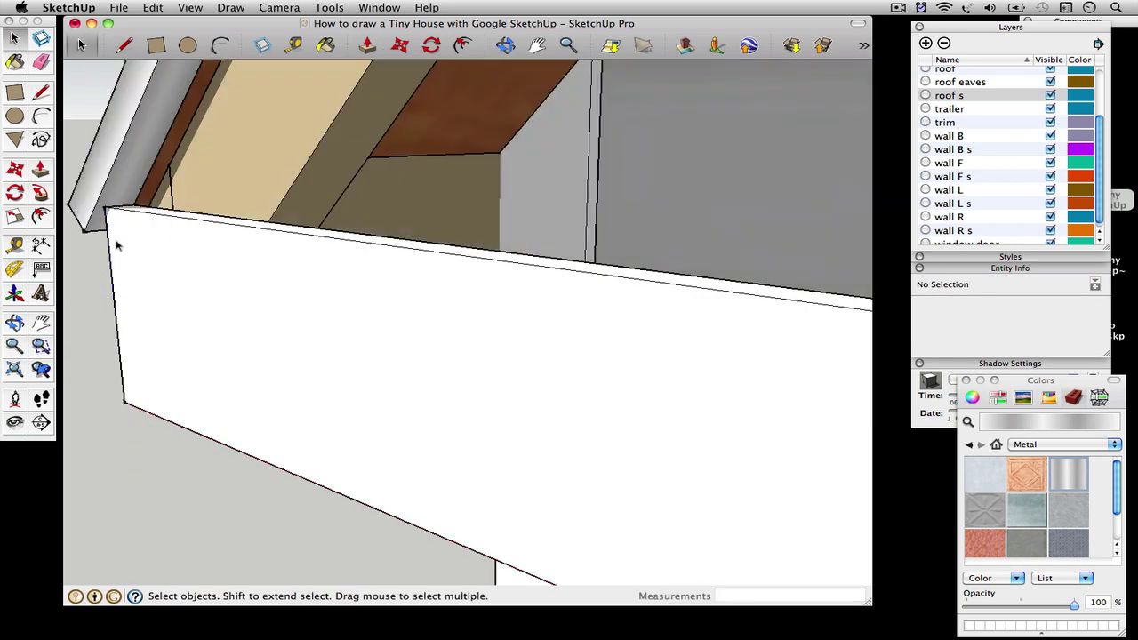
Rotate the trim board 45 degrees about its upper corner so it follows the gable slope
left_click(107, 209)
left_click(191, 218)
type("90")
key("Escape")
left_click(107, 209)
left_click(190, 219)
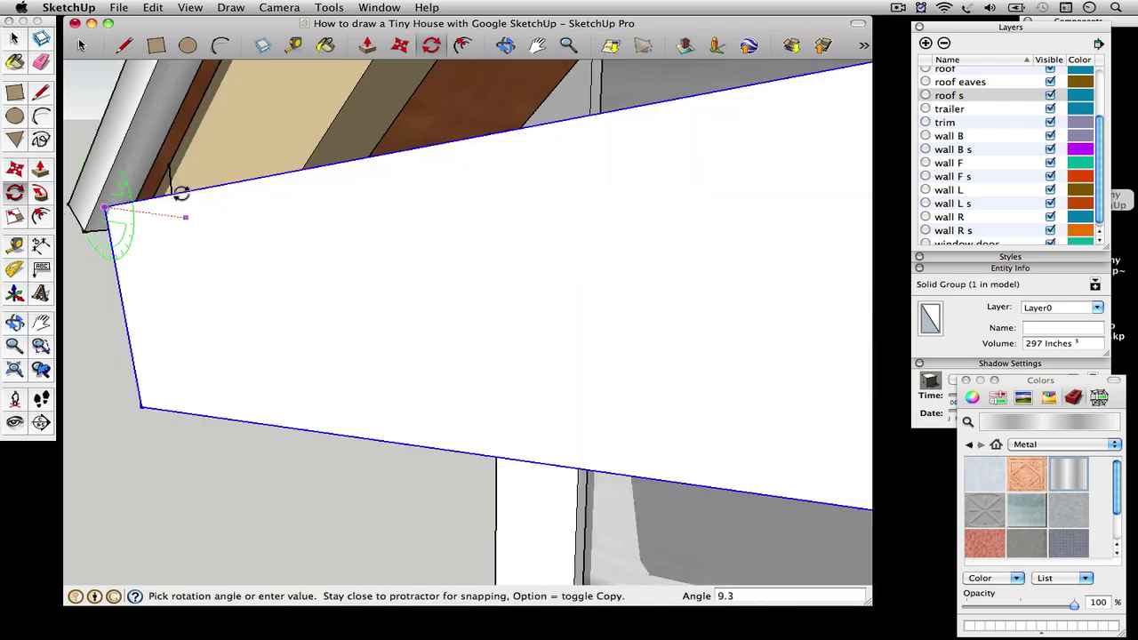
type("45")
key("Return")
Open the trim board group for editing and push/pull its end face to the eave corner
left_click(16, 322)
left_click_drag(267, 231, 640, 148)
left_click(41, 168)
left_click(15, 39)
right_click(748, 122)
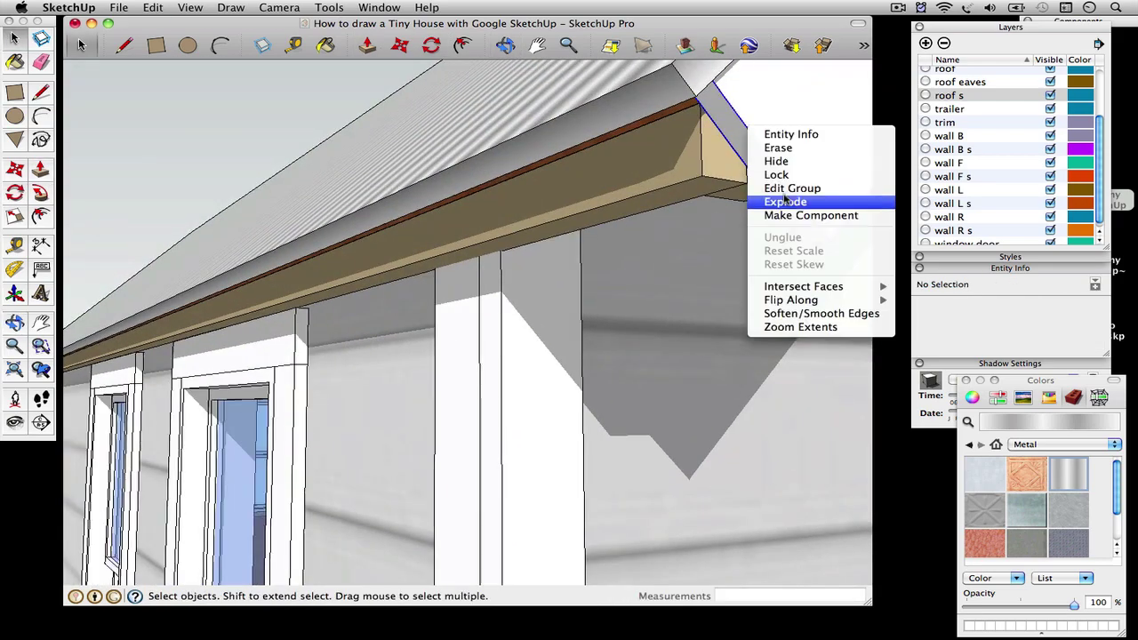
left_click(782, 188)
left_click(41, 169)
left_click(772, 191)
left_click(681, 192)
Draw a cut line across the trim board's lower end in line with the eave board's corner
left_click(15, 323)
left_click_drag(302, 231, 719, 275)
scroll(823, 276, "up", 5)
left_click_drag(823, 276, 363, 203)
left_click(735, 218)
key("p")
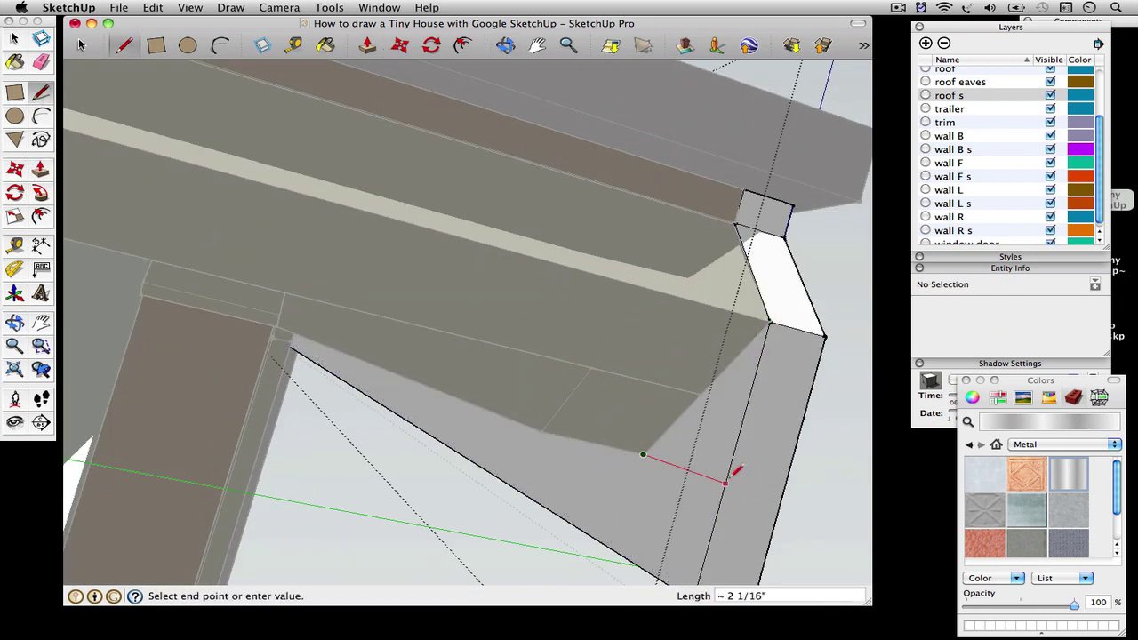
left_click(745, 436)
left_click(786, 497)
middle_click_drag(785, 497, 707, 517)
Push/pull the excess off the trim board so it ends flush with the eave boards
left_click(15, 324)
left_click_drag(473, 484, 401, 373)
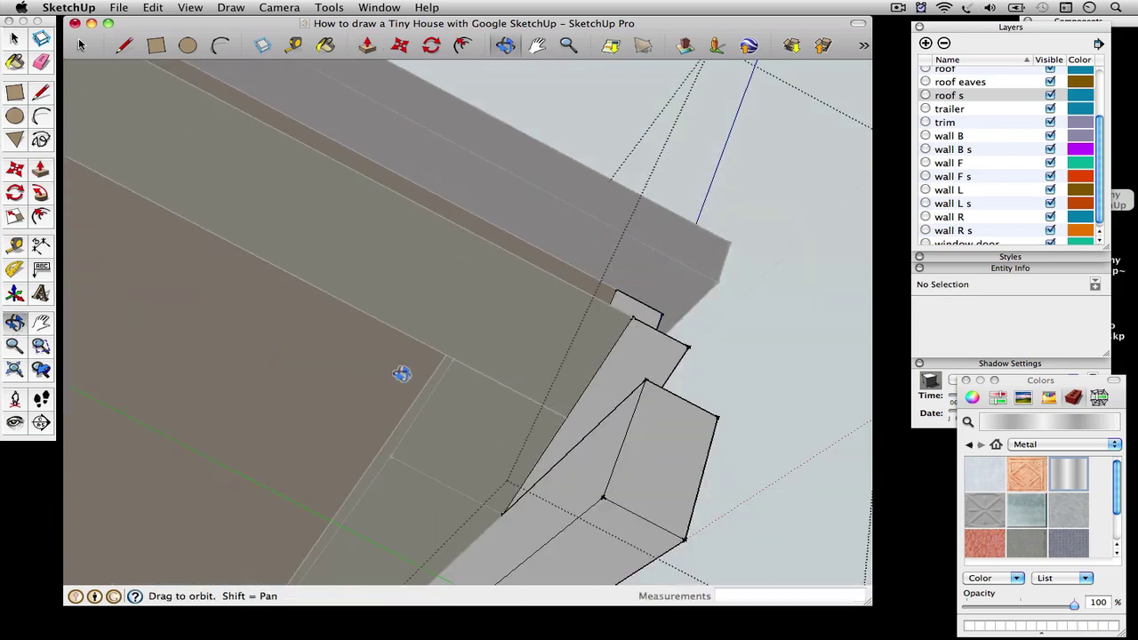
key("p")
left_click(644, 459)
left_click(470, 546)
scroll(466, 544, "down", 5)
left_click(506, 169)
key("super+a")
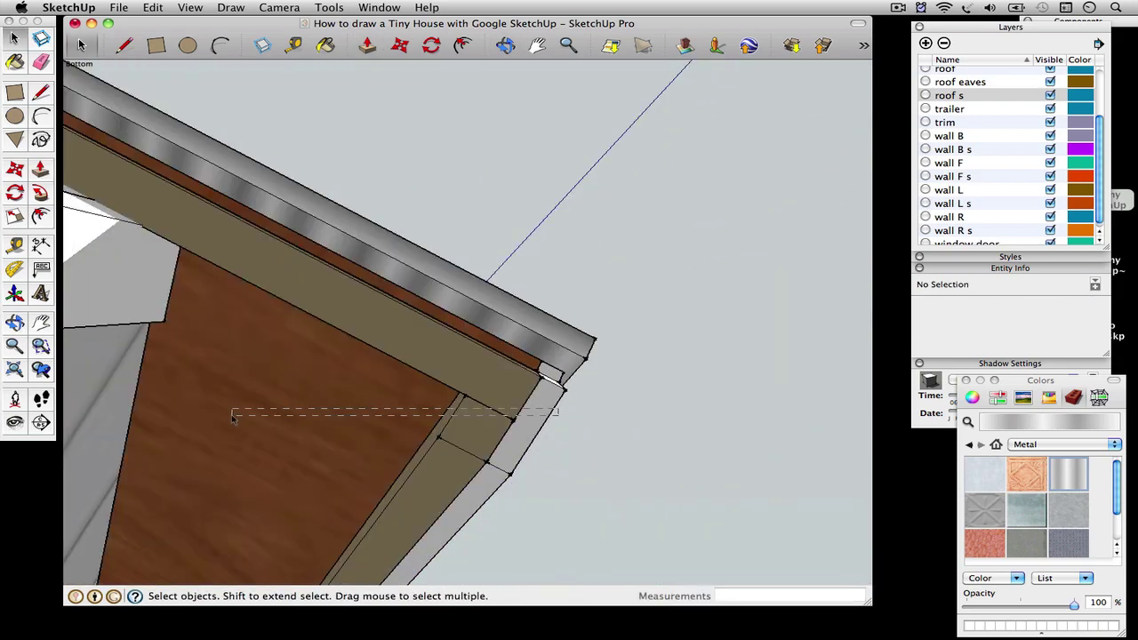
Check the gable trim board in a full view of the house and up close at the ridge
left_click(15, 323)
left_click_drag(234, 394, 345, 517)
left_click(279, 8)
mouse_move(333, 51)
left_click(460, 79)
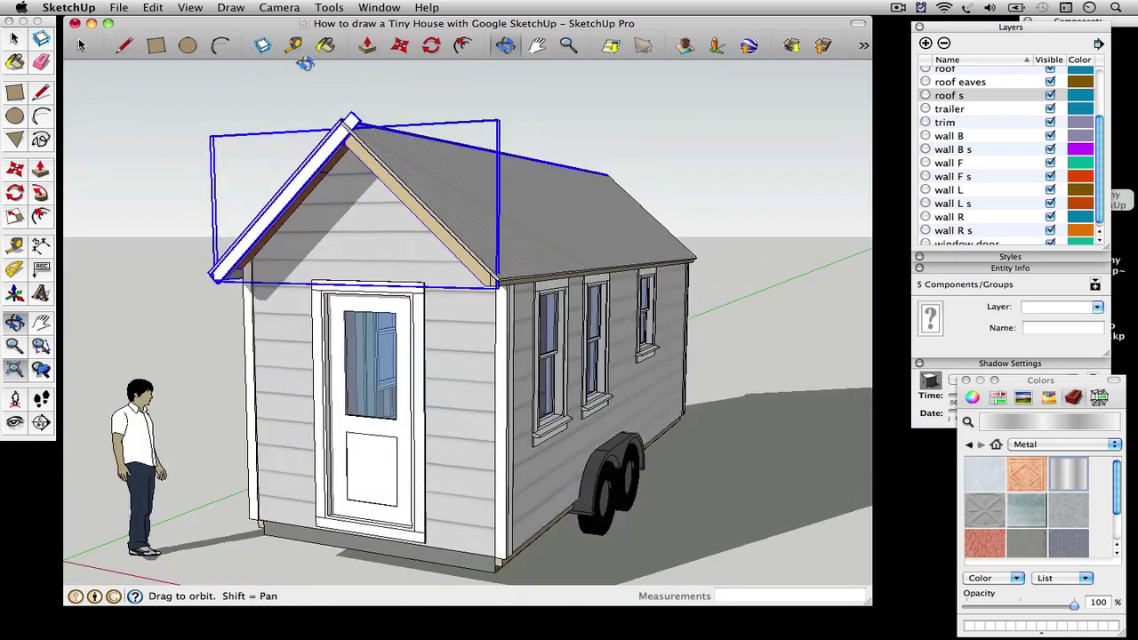
scroll(406, 274, "up", 8)
left_click_drag(406, 274, 470, 187)
key("space")
right_click(567, 125)
left_click(593, 157)
key("l")
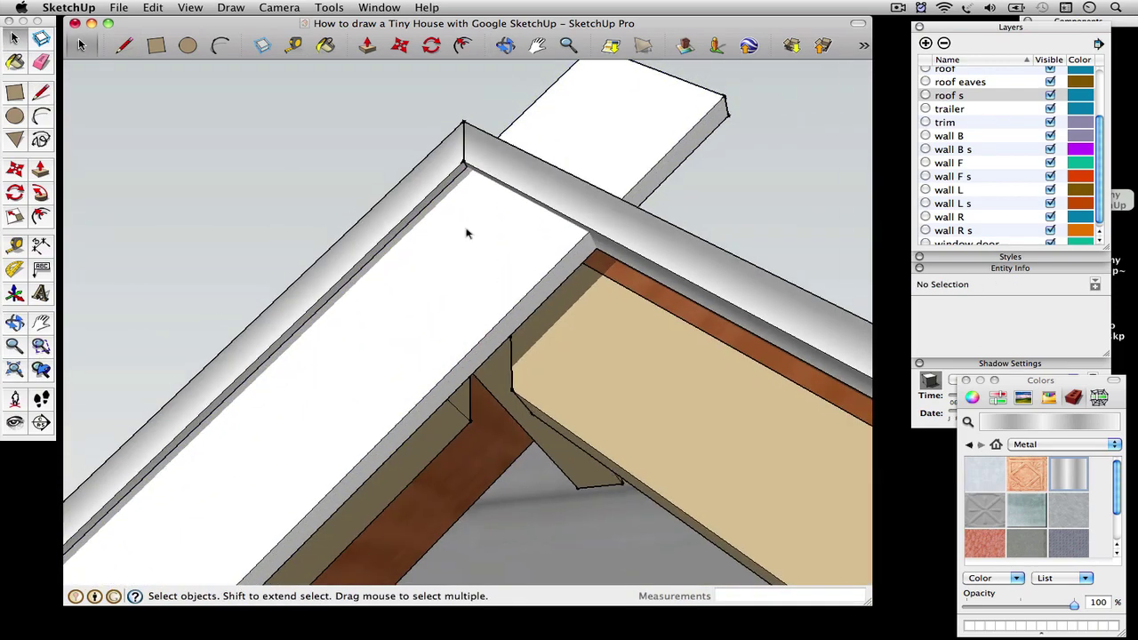
Turn the gable trim board into a component and rotate a copy of it 180 degrees
scroll(462, 320, "down", 5)
right_click(282, 394)
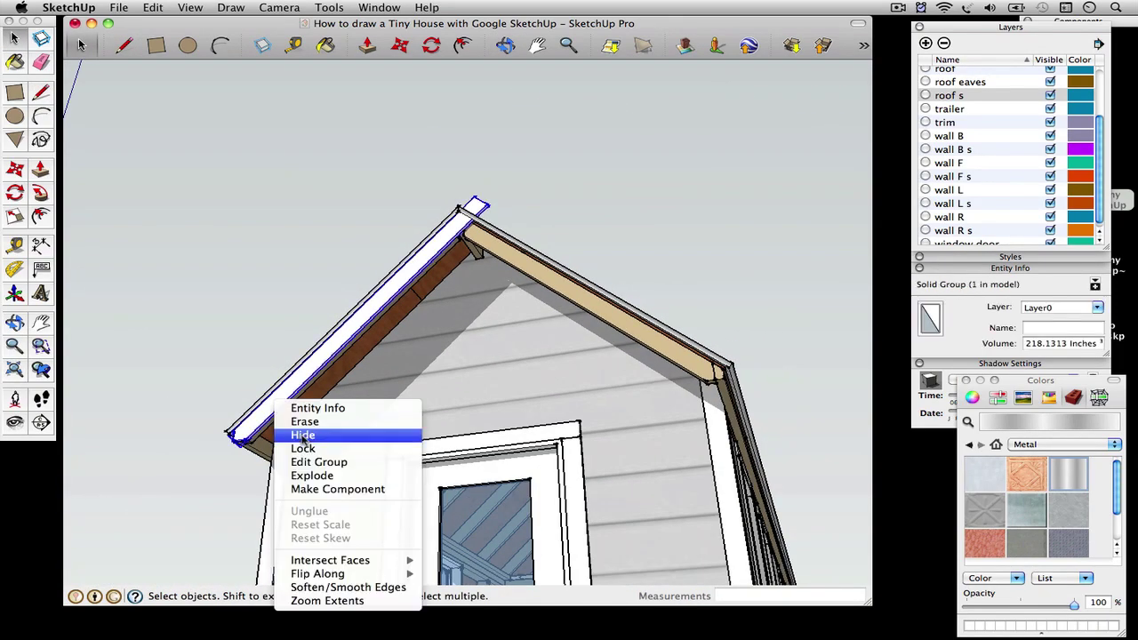
left_click(329, 490)
key("q")
scroll(271, 425, "up", 2)
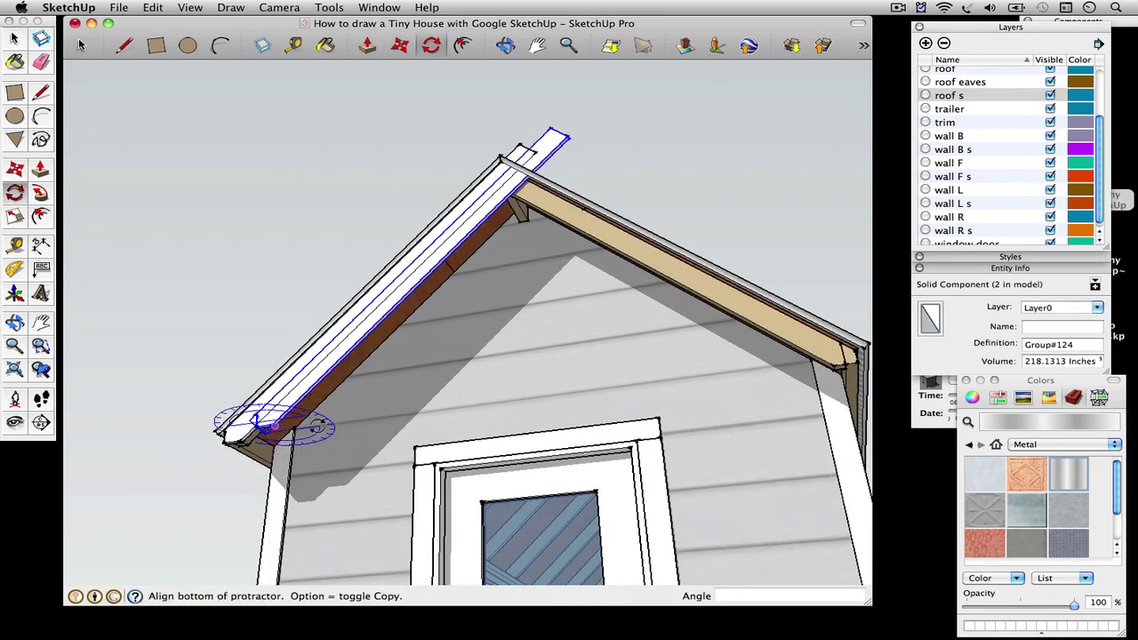
left_click(338, 418)
type("180")
key("Return")
Move the rotated trim board by its lower corner onto the opposite front eave corner
key("m")
left_click(291, 424)
scroll(851, 369, "up", 3)
scroll(853, 376, "up", 3)
left_click(847, 363)
scroll(829, 347, "up", 3)
left_click(813, 352)
Open the trim board component and try a cut line from the boards' lower intersection to the ridge corner, then undo it
scroll(738, 373, "down", 3)
scroll(737, 373, "down", 5)
scroll(441, 173, "up", 5)
key("space")
right_click(464, 223)
left_click(524, 297)
key("l")
scroll(402, 196, "up", 2)
left_click(401, 217)
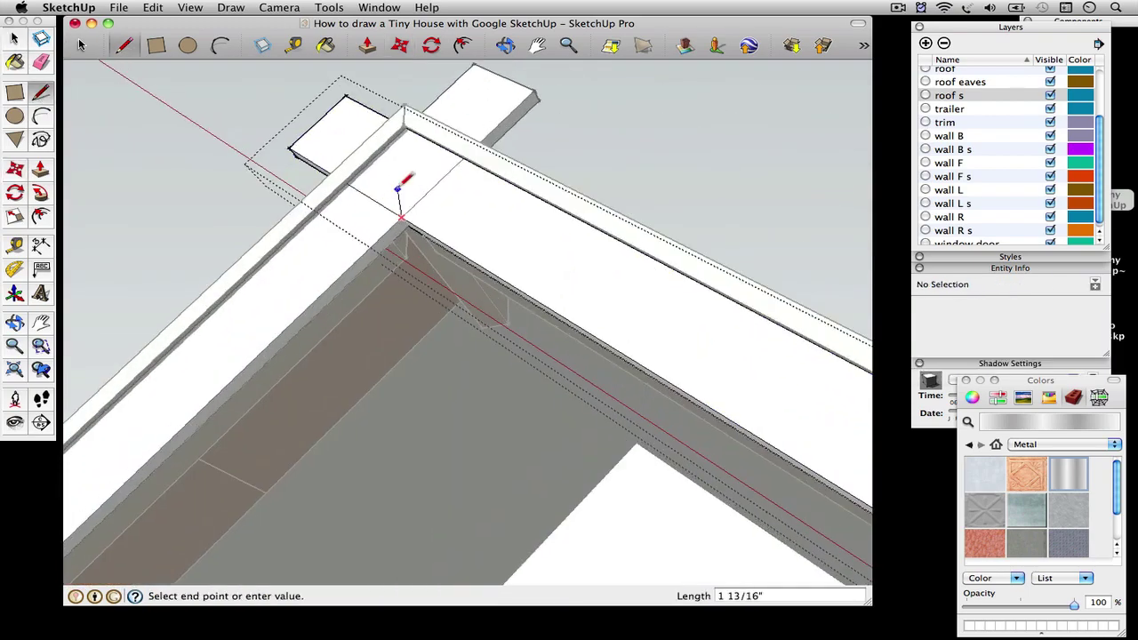
scroll(397, 187, "up", 2)
left_click(410, 88)
scroll(410, 193, "up", 5)
right_click(541, 293)
key("Escape")
left_click(413, 339)
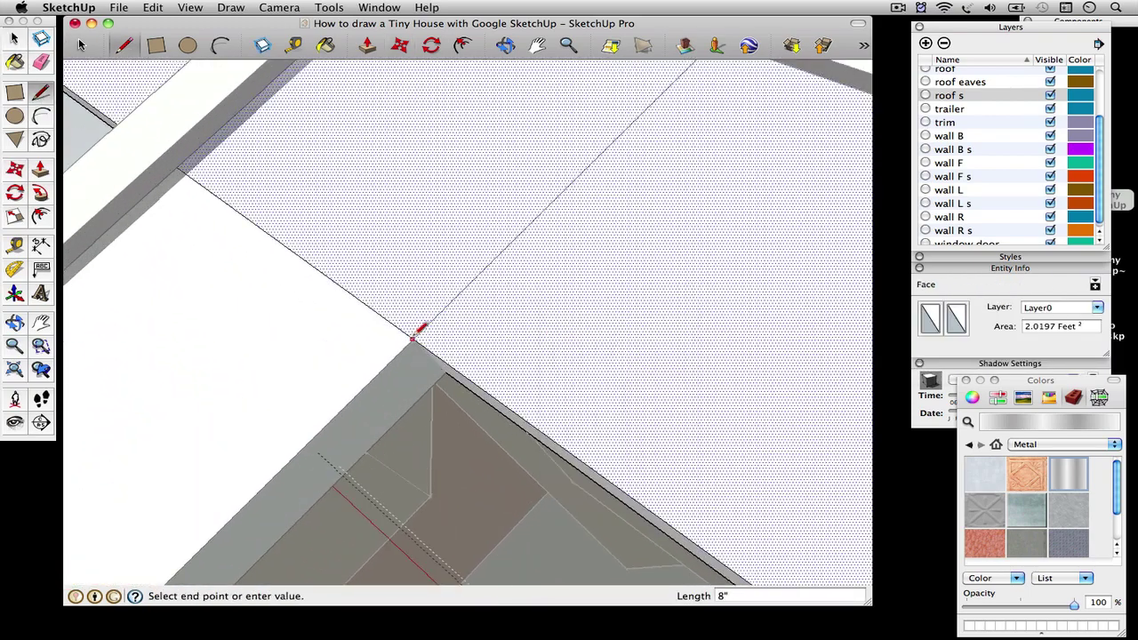
scroll(417, 331, "down", 3)
left_click(425, 95)
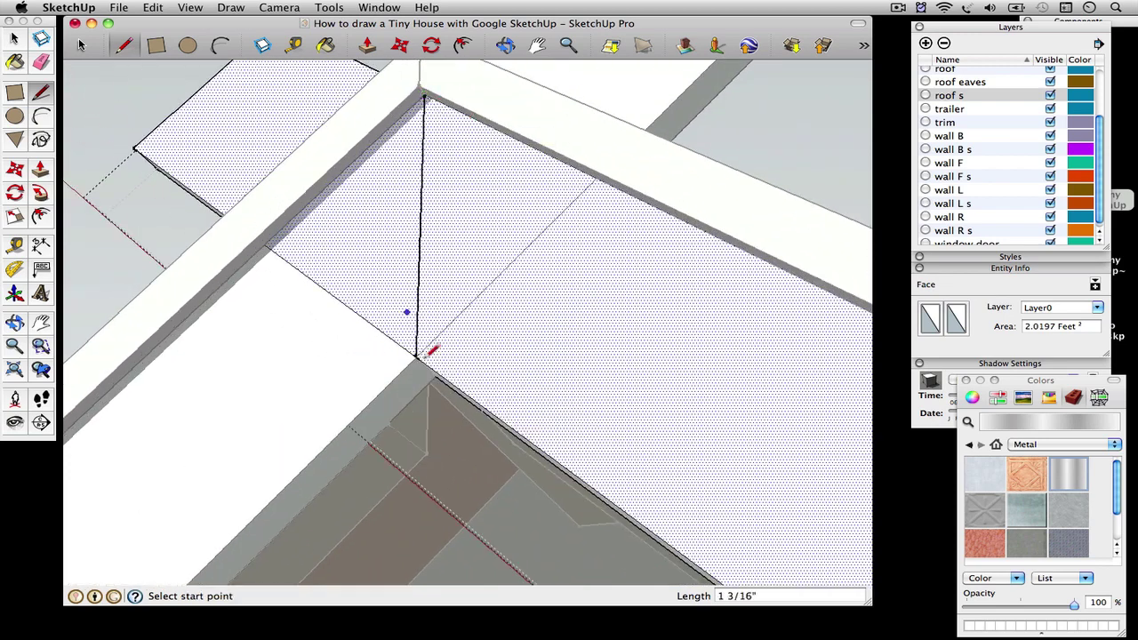
key("super+z")
Try the ridge cut line again on the trim board, running up to the inside corner of the metal roofing
left_click(397, 289)
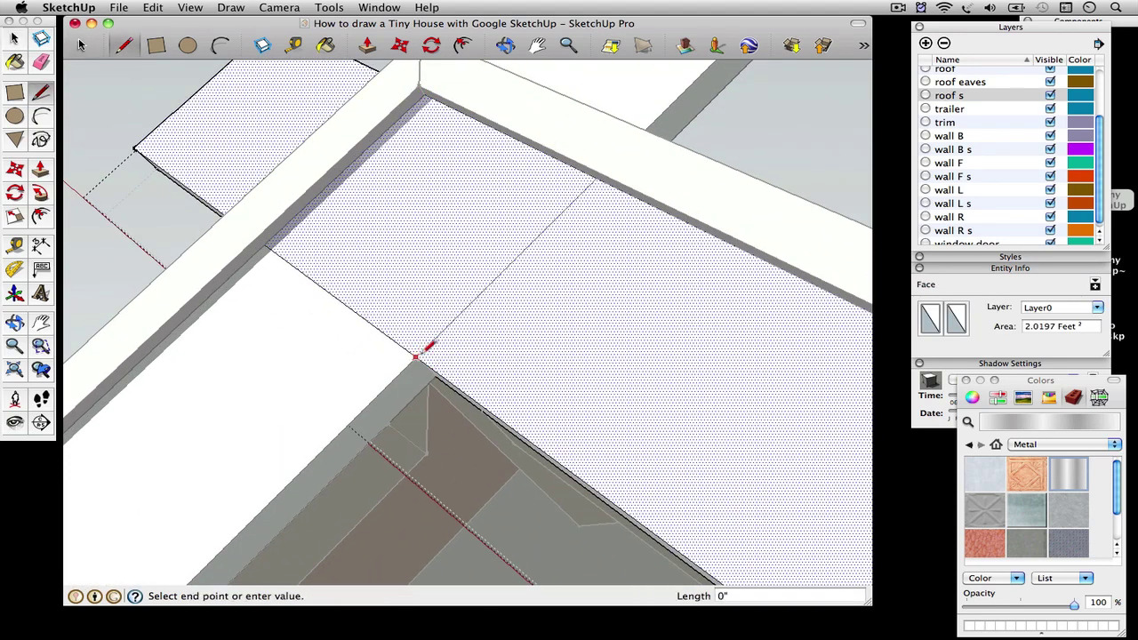
key("l")
left_click(417, 357)
scroll(416, 357, "down", 2)
middle_click_drag(362, 96, 443, 249)
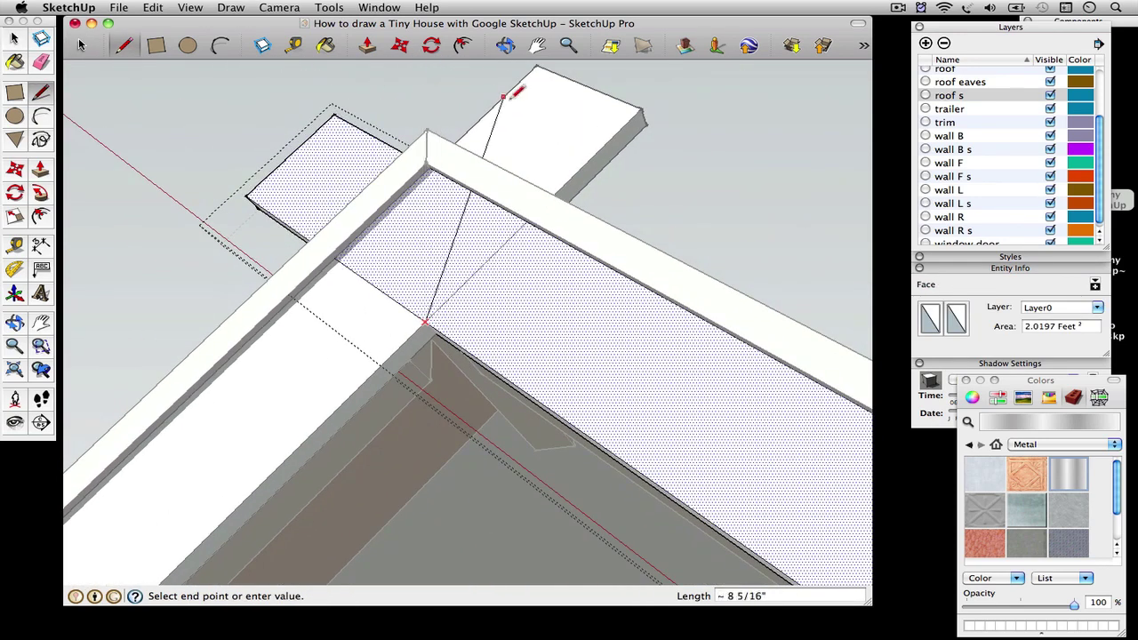
left_click(427, 167)
scroll(428, 178, "up", 3)
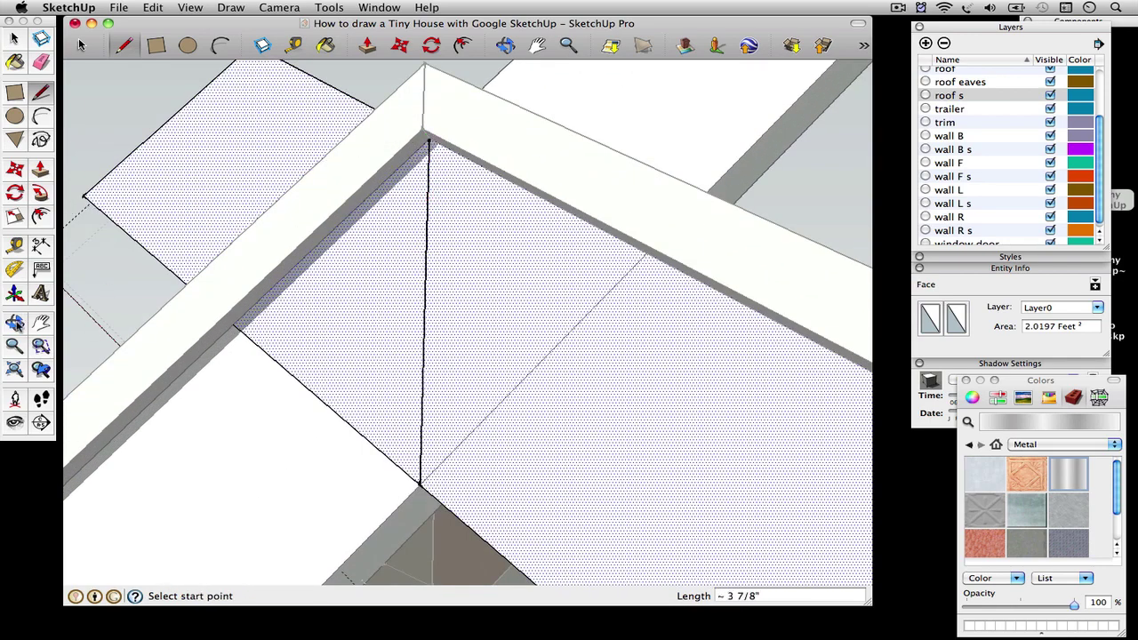
left_click_drag(391, 266, 214, 231)
scroll(368, 219, "up", 4)
left_click_drag(356, 246, 442, 402)
key("space")
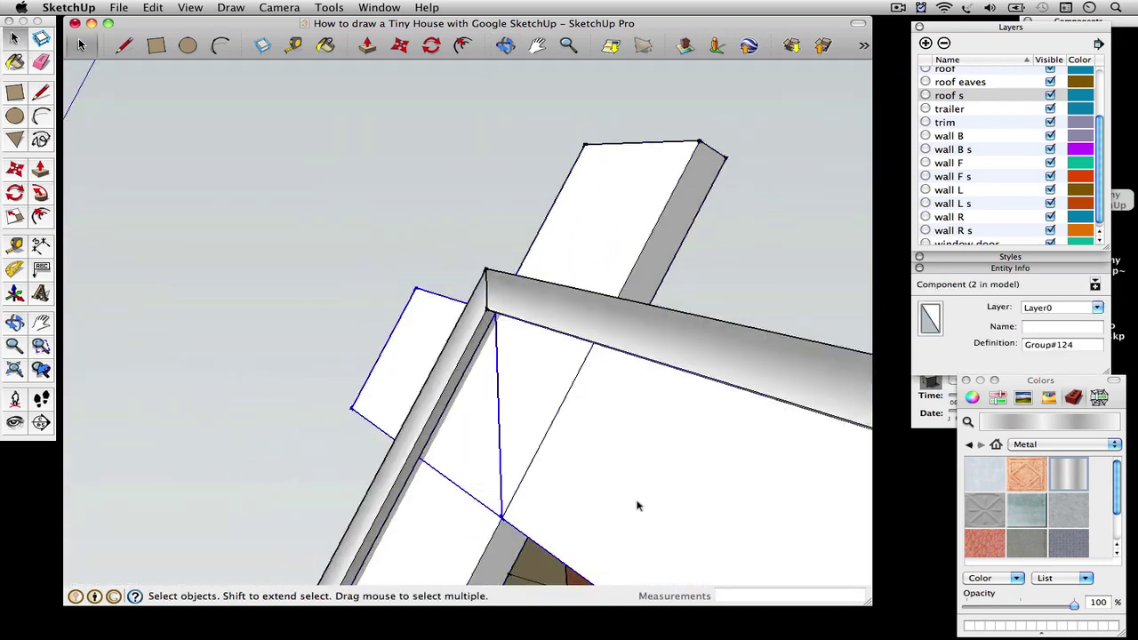
Reopen the trim component, draw a vertical miter line below the ridge and remove the overlapping board ends
right_click(637, 506)
left_click(681, 383)
left_click(499, 432)
scroll(498, 513, "up", 3)
left_click(587, 524)
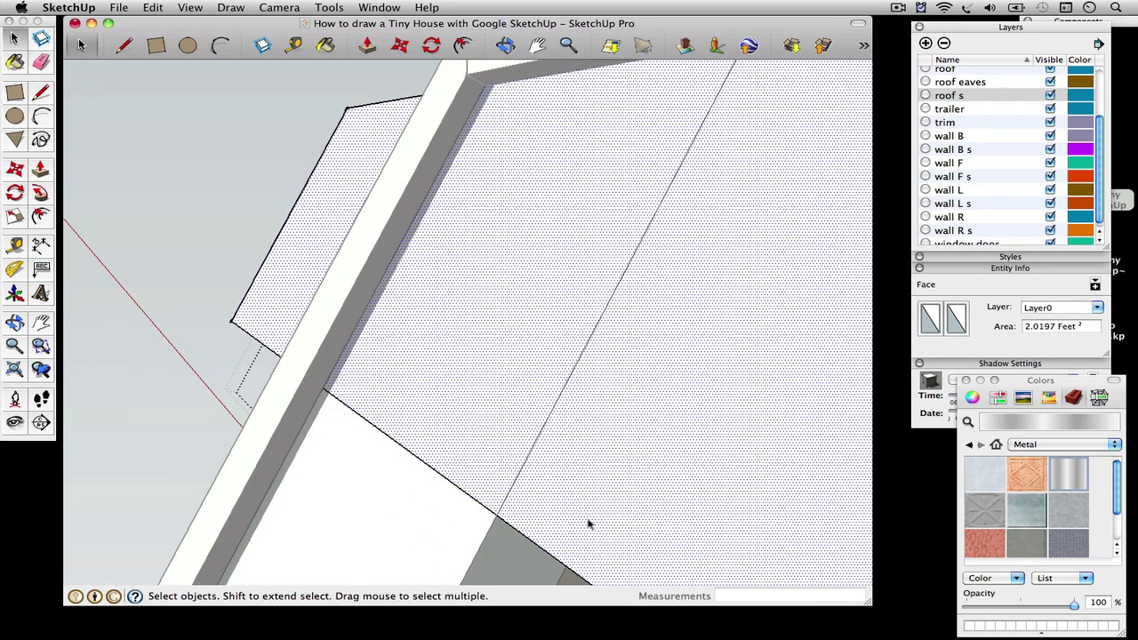
mouse_move(487, 84)
middle_mouse_down()
mouse_move(483, 119)
mouse_move(520, 289)
mouse_move(411, 363)
mouse_move(630, 294)
mouse_move(481, 195)
middle_mouse_up()
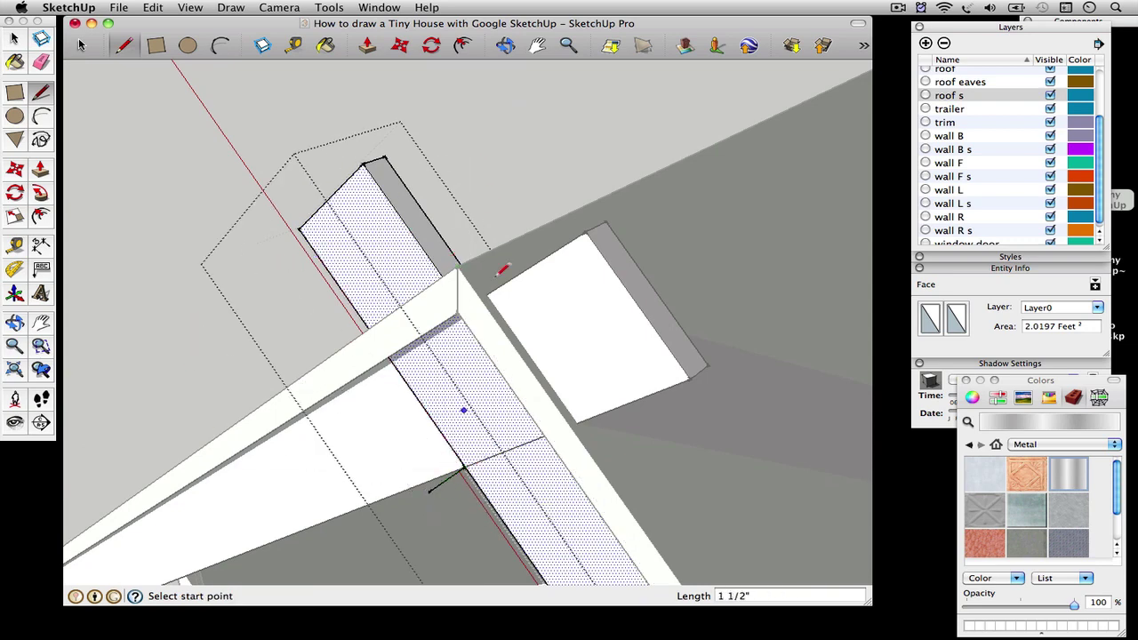
left_click(464, 262)
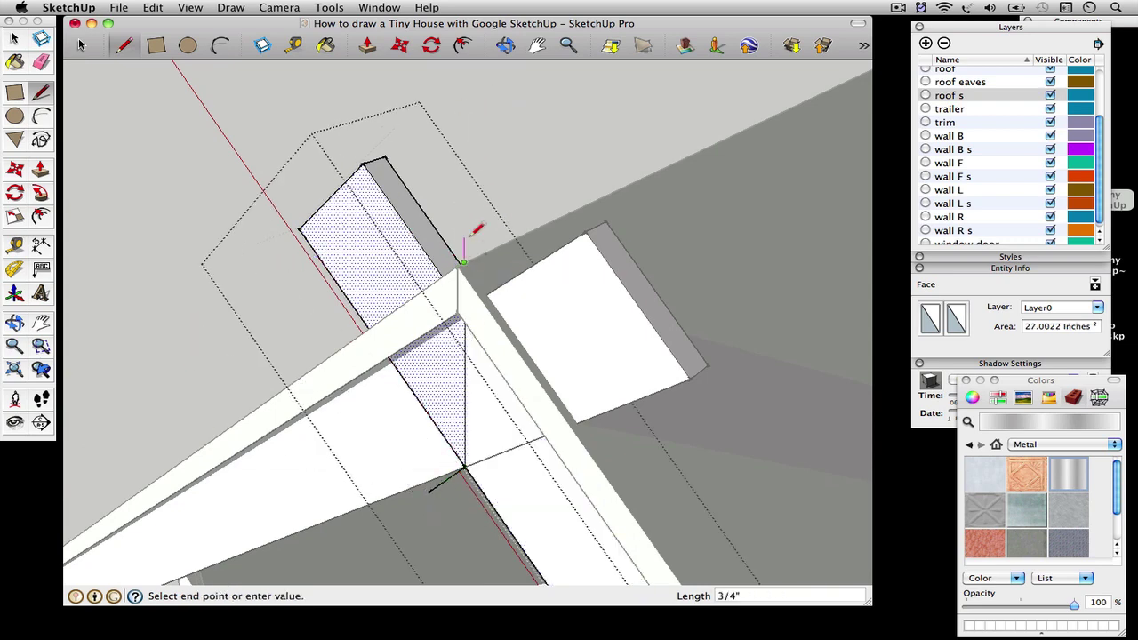
left_click(80, 45)
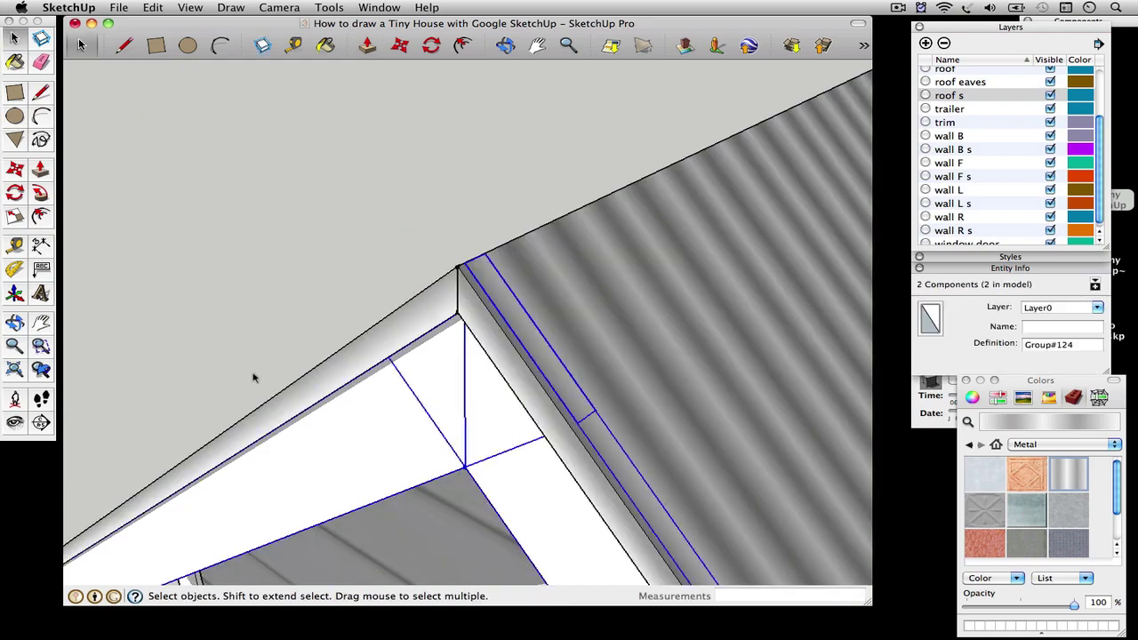
Paste a copy of both front gable trim boards for the rear gable
middle_click_drag(252, 378, 524, 391)
key("shift+z")
scroll(525, 391, "up", 3)
key("super+v")
left_click(854, 272)
Move the pasted pair of trim boards by a lower corner onto the eave corner of the rear gable
middle_click_drag(284, 266, 650, 206)
scroll(442, 246, "up", 5)
scroll(650, 205, "up", 3)
left_click(484, 86)
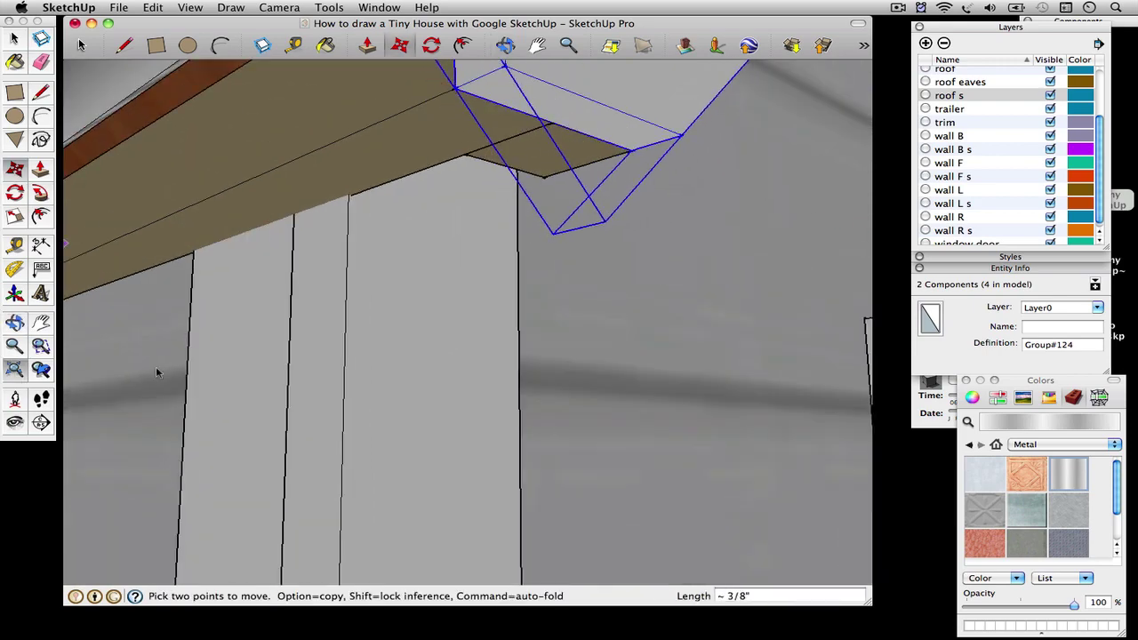
left_click(459, 87)
key("shift+z")
key("space")
left_click(205, 241)
Paint the exposed wooden eave boards along both sides of the roof white, using a color already in the model
middle_click_drag(498, 418, 604, 442)
scroll(569, 200, "up", 5)
middle_click_drag(569, 200, 487, 213)
key("b")
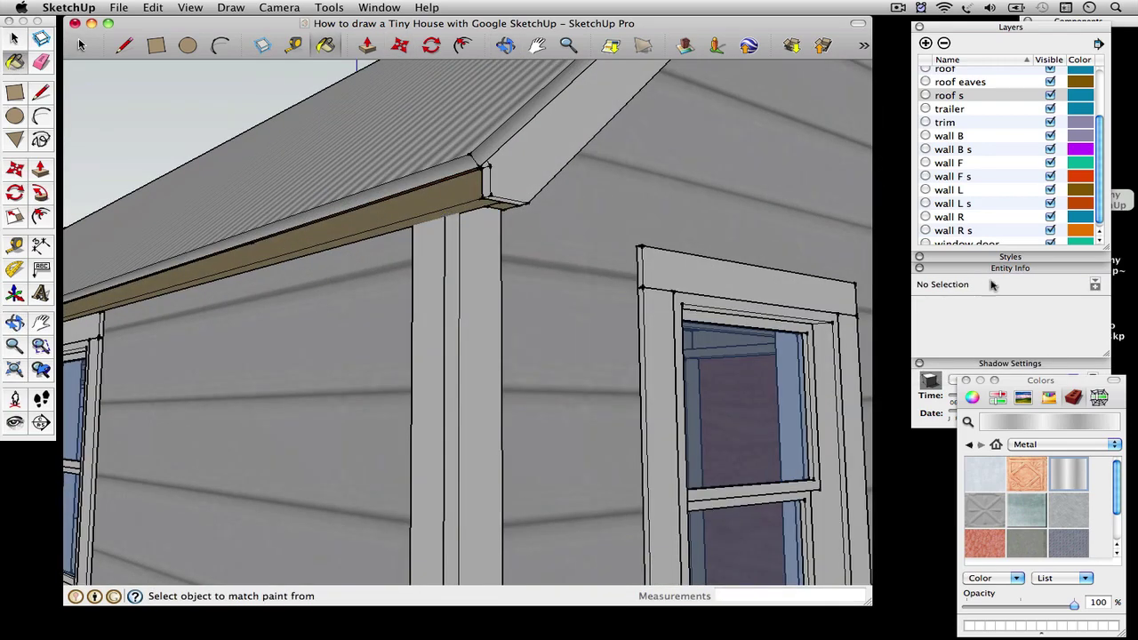
left_click(997, 258)
left_click(998, 258)
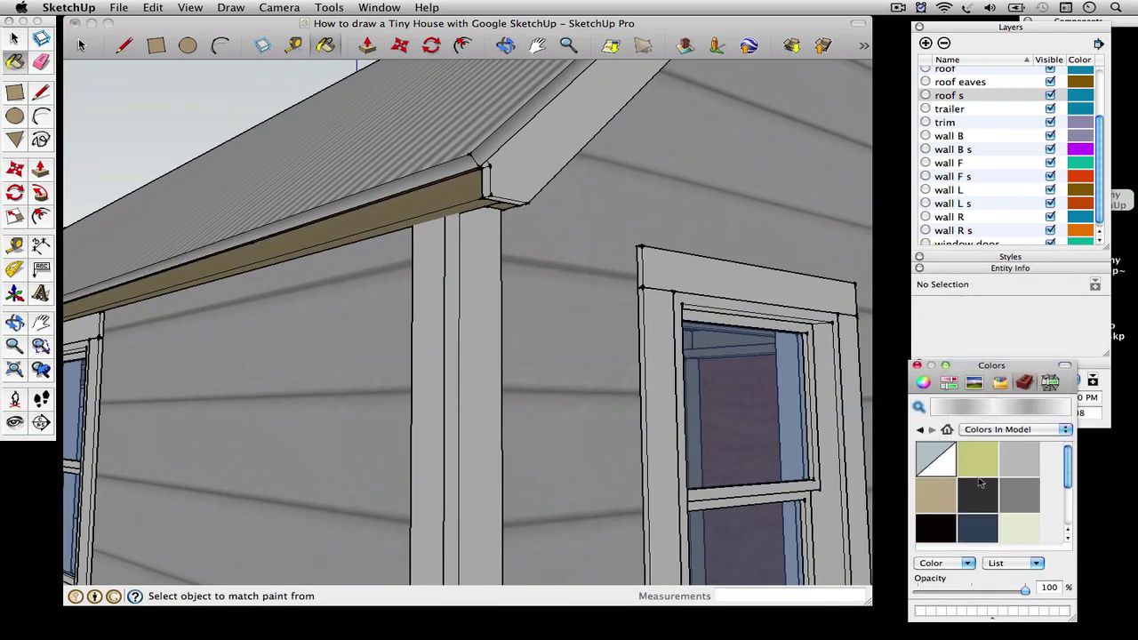
left_click(267, 246)
scroll(561, 348, "down", 3)
middle_click_drag(561, 347, 241, 311)
left_click(533, 294)
scroll(547, 373, "down", 2)
Extend the gable-end edges of the metal roofing on both slopes by 1" so they overhang the trim boards
key("space")
scroll(312, 146, "up", 8)
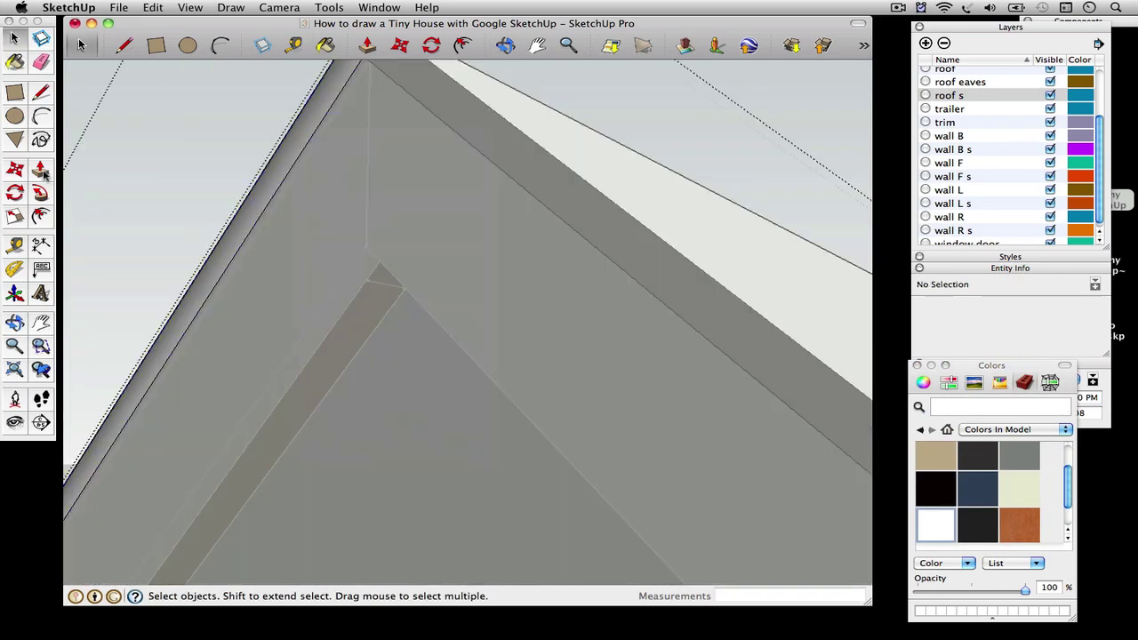
key("p")
left_click(545, 203)
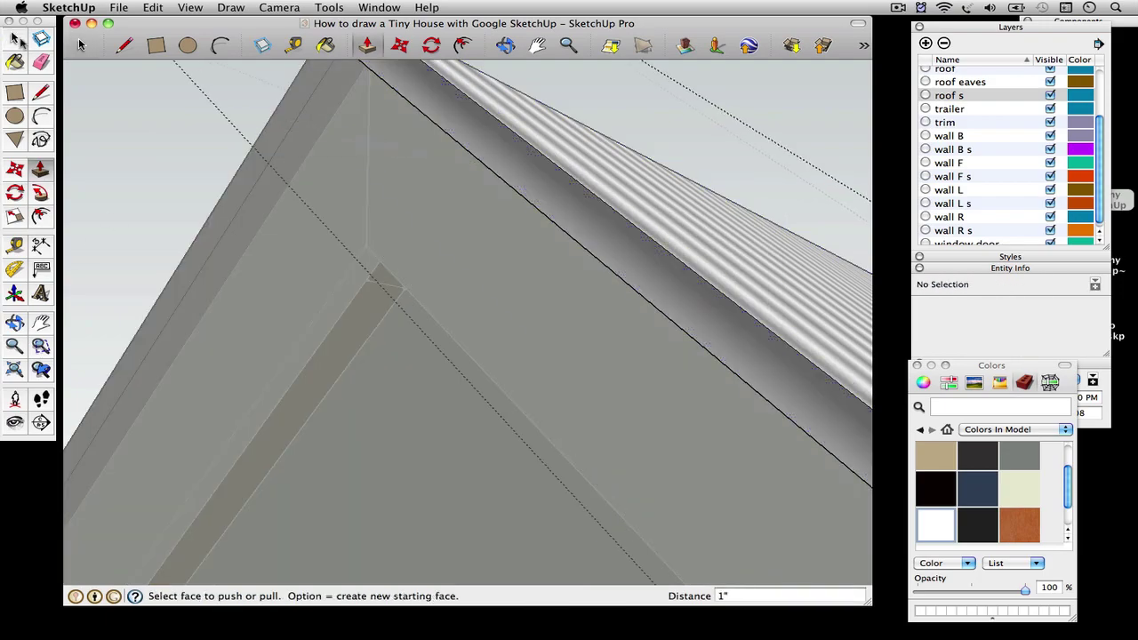
left_click(18, 40)
left_click(151, 151)
Push/pull the bottom faces of the wooden side boards below the walls 2 1/2" down over the trailer frame
left_click(15, 368)
middle_click_drag(355, 346, 71, 360)
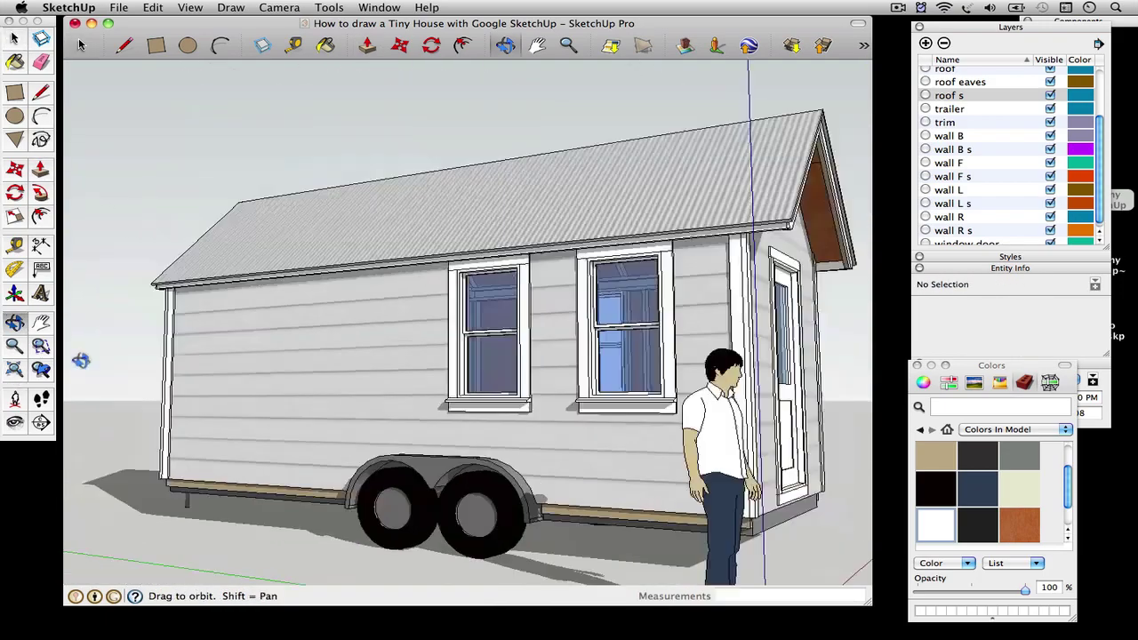
scroll(605, 426, "up", 3)
middle_click_drag(604, 426, 518, 266)
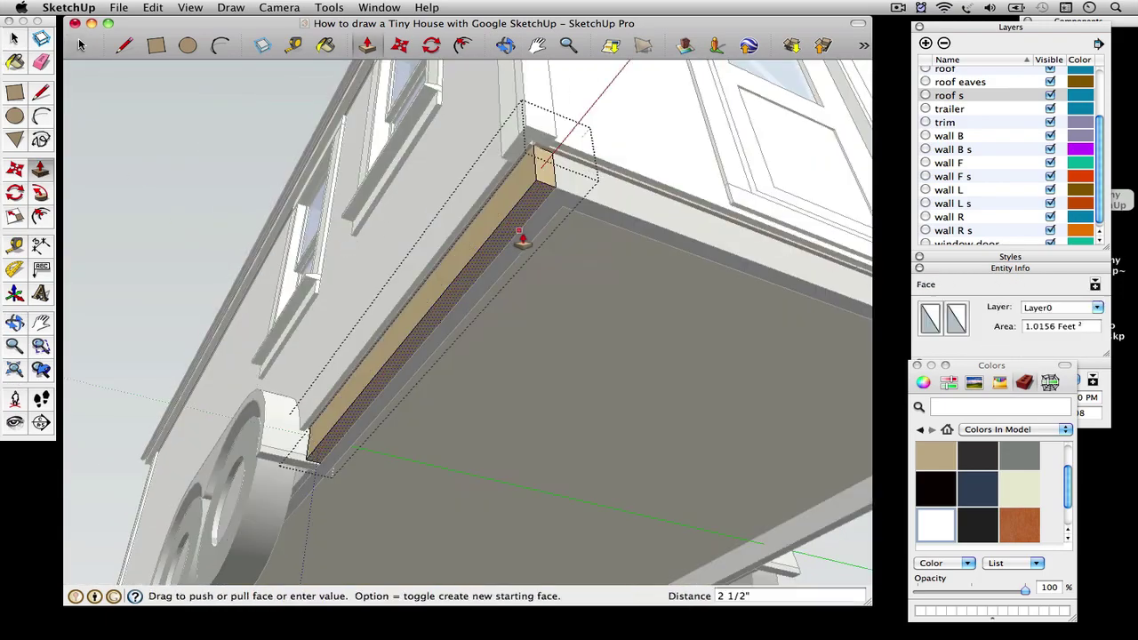
key("space")
middle_click_drag(107, 249, 114, 340)
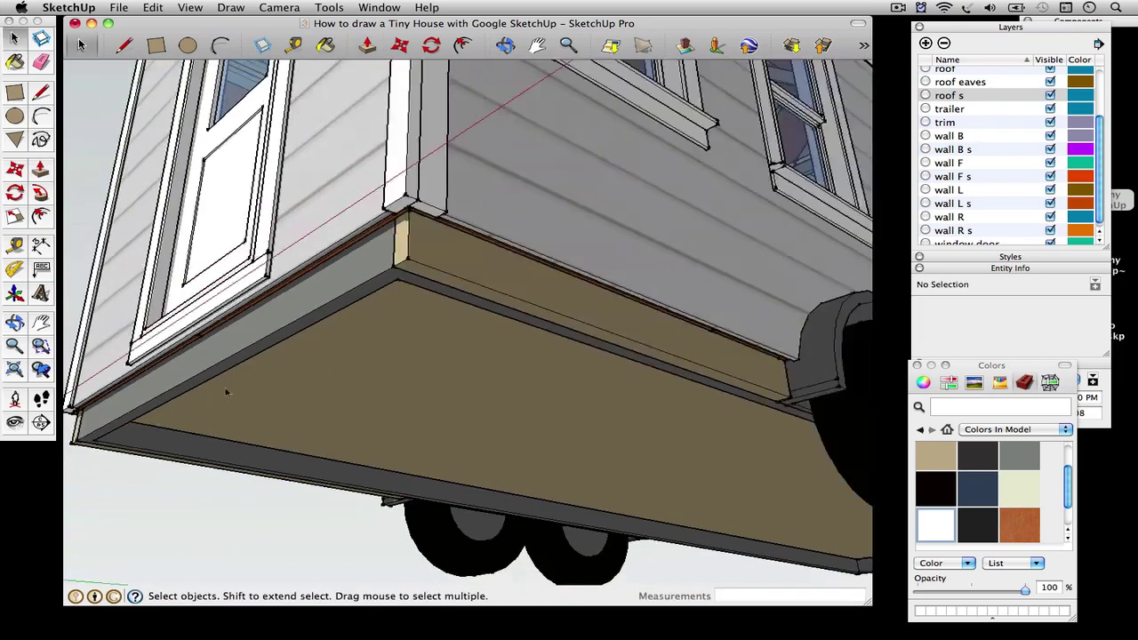
middle_click_drag(115, 341, 143, 266)
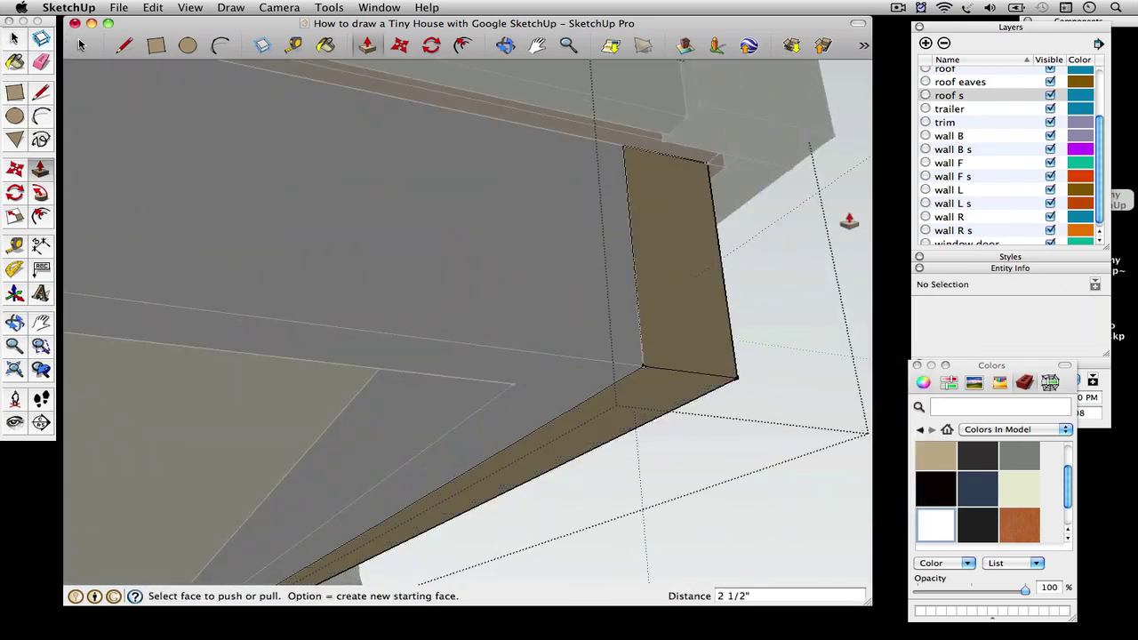
left_click(80, 44)
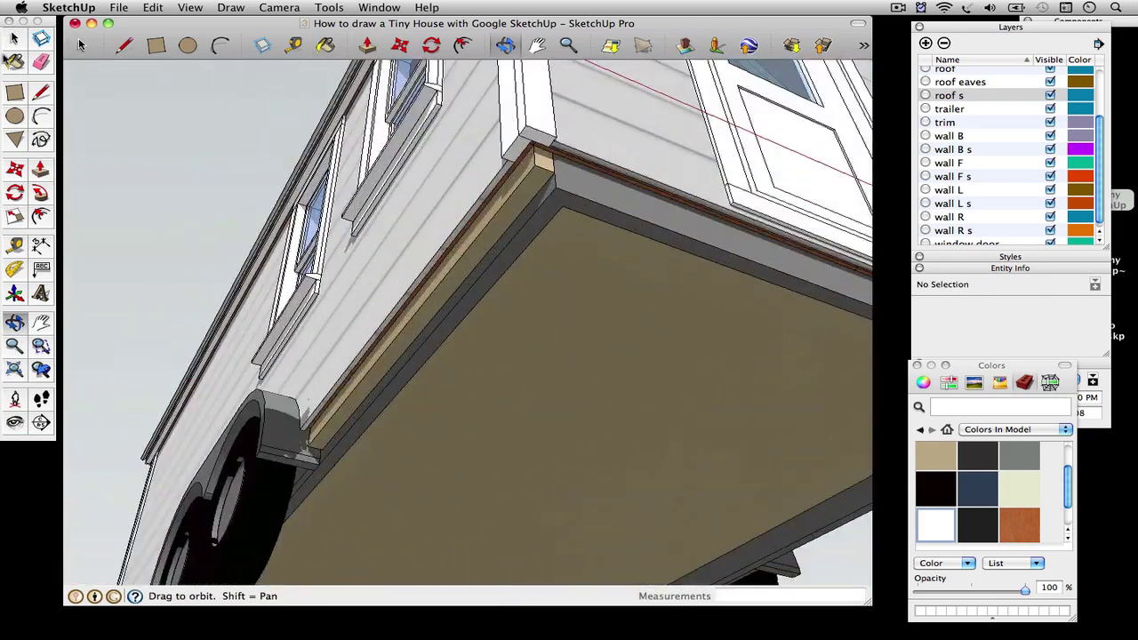
Paint the wooden side boards below the walls gray from the model's colors and switch to the standard front view
right_click(457, 262)
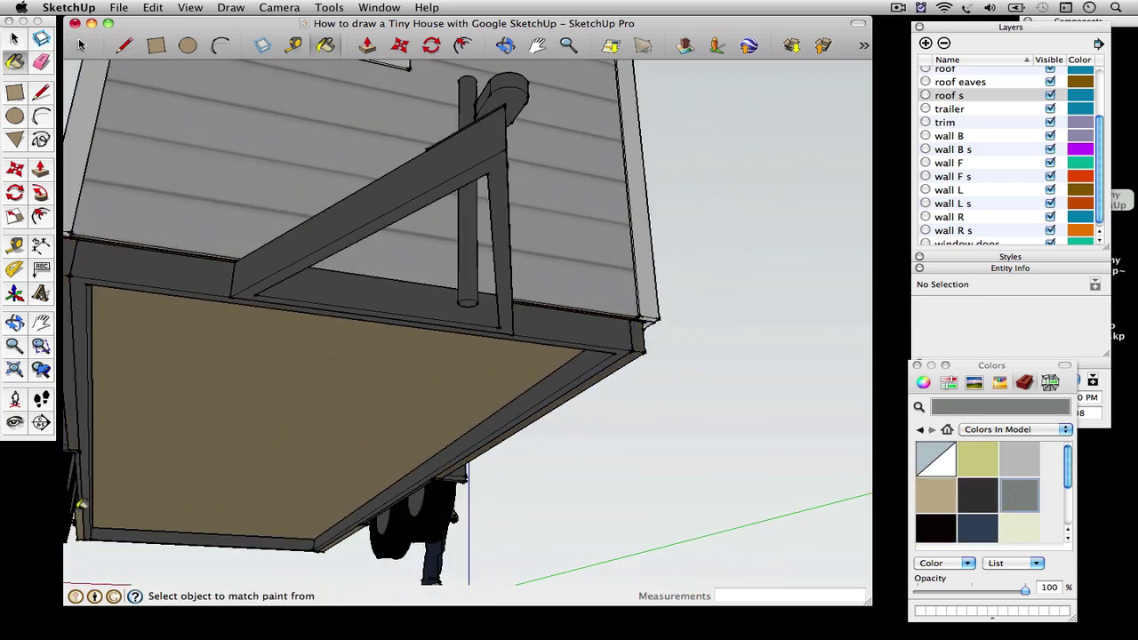
scroll(342, 536, "up", 3)
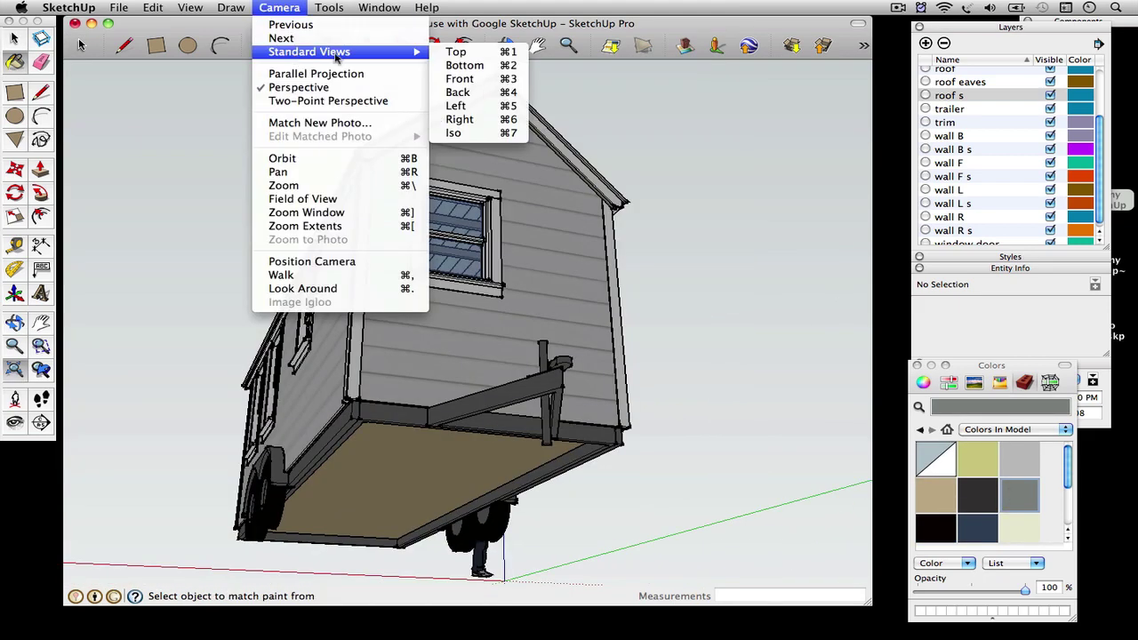
left_click(462, 87)
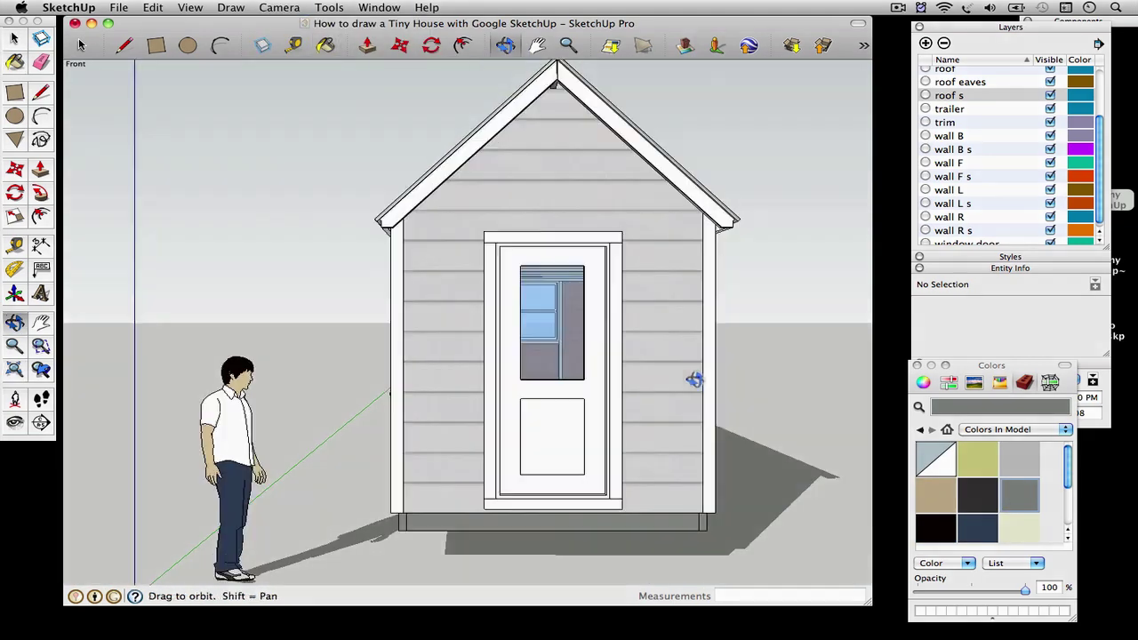